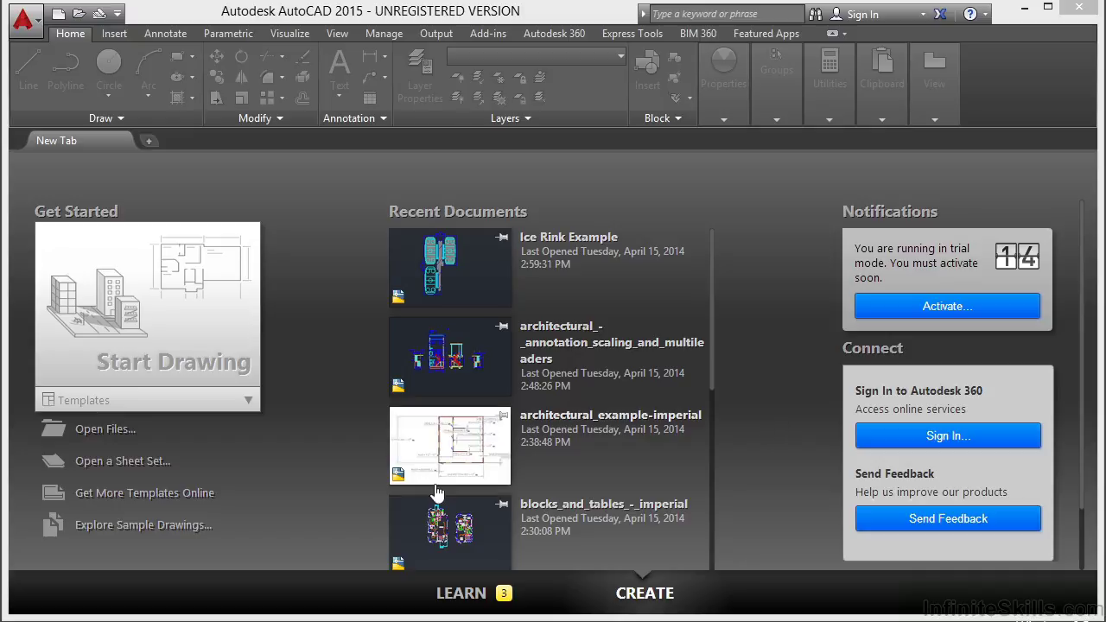
# Step: Open the drawing blocks_and_tables_-_imperial.dwg from the 08 folder in Projects
pyautogui.click(91, 432)
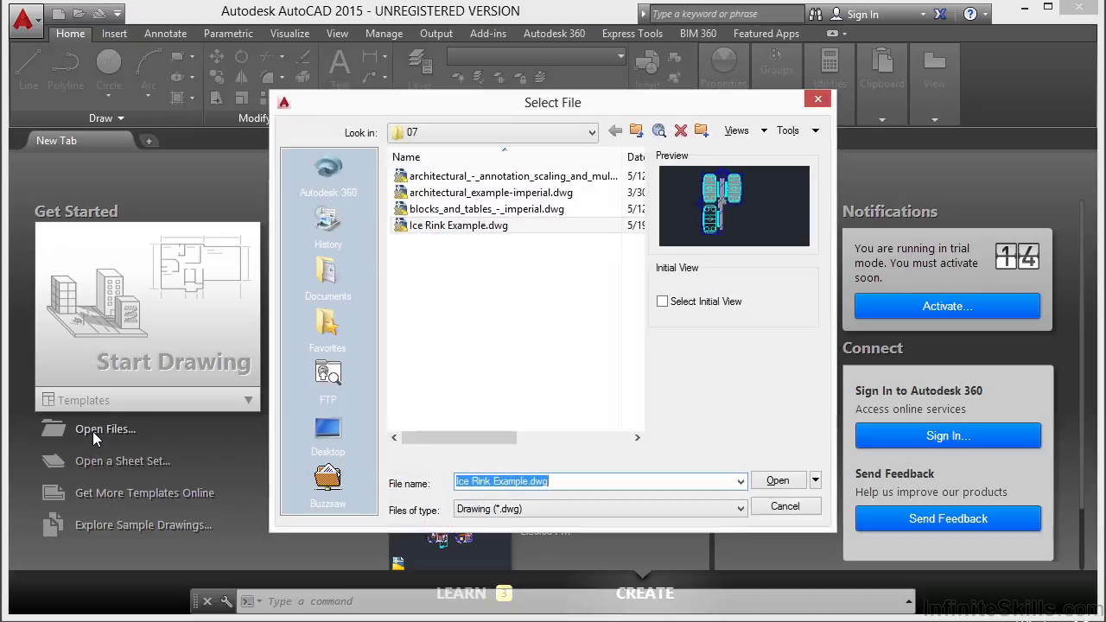
pyautogui.click(593, 135)
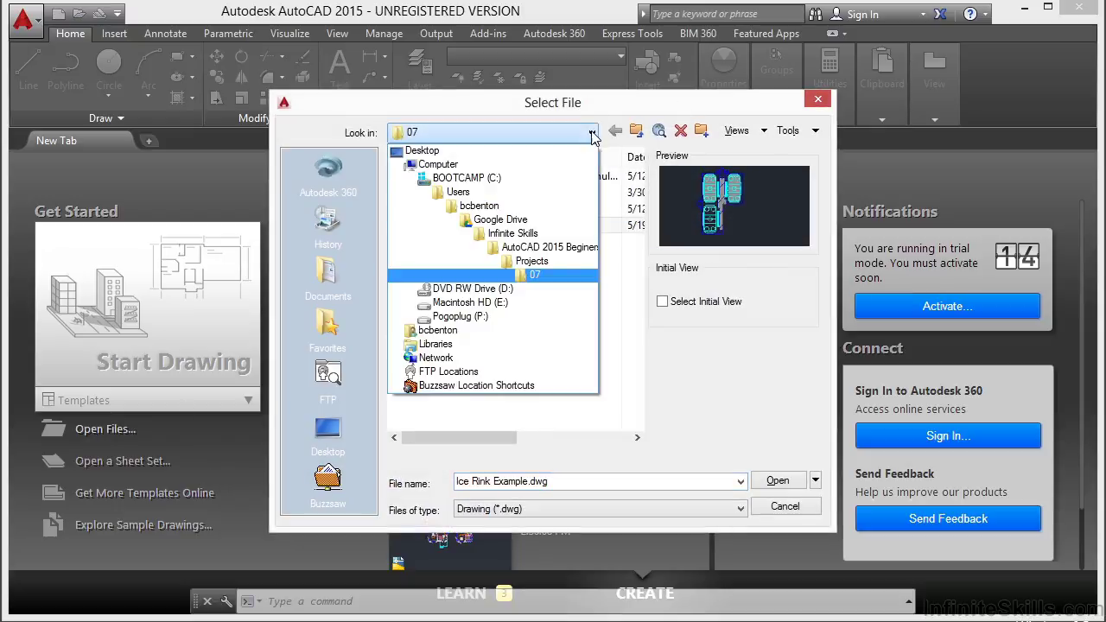
pyautogui.click(543, 268)
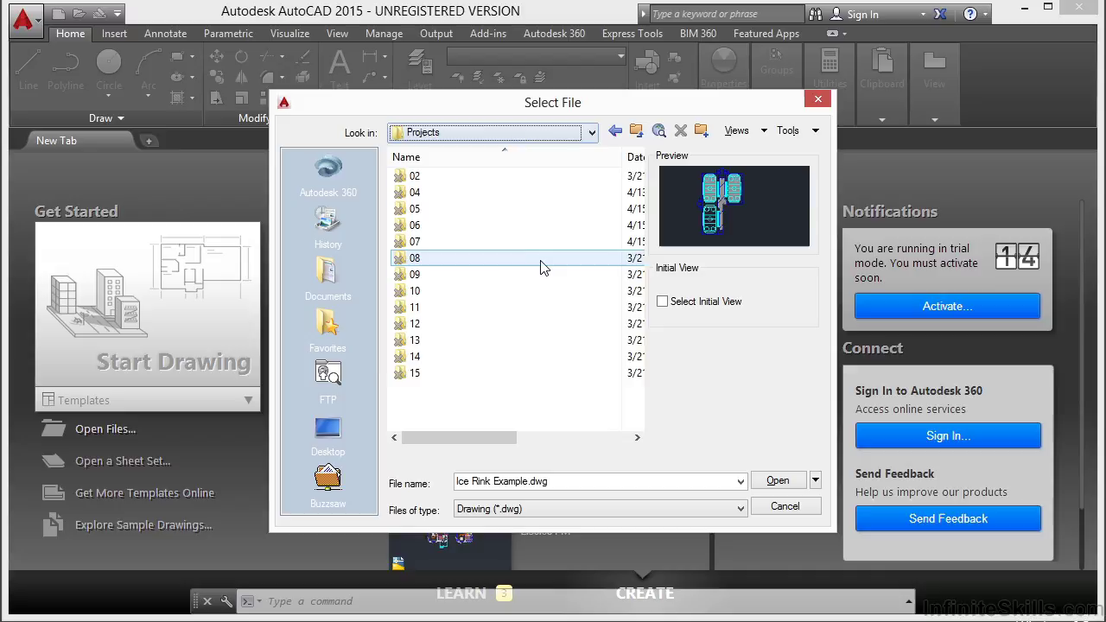
pyautogui.doubleClick(430, 262)
pyautogui.click(463, 186)
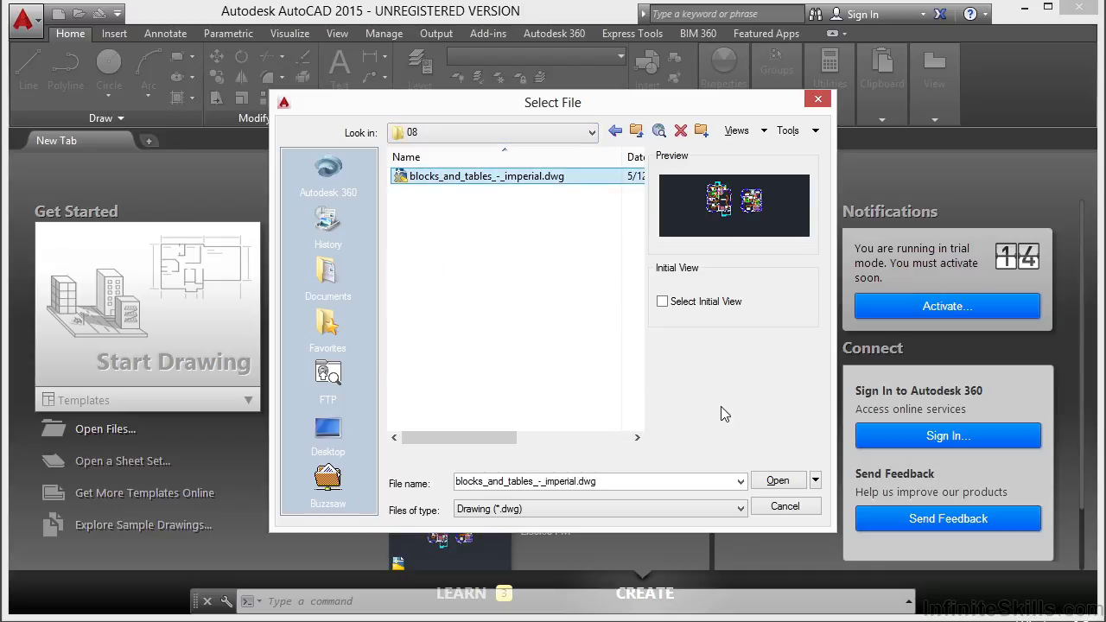
pyautogui.click(772, 481)
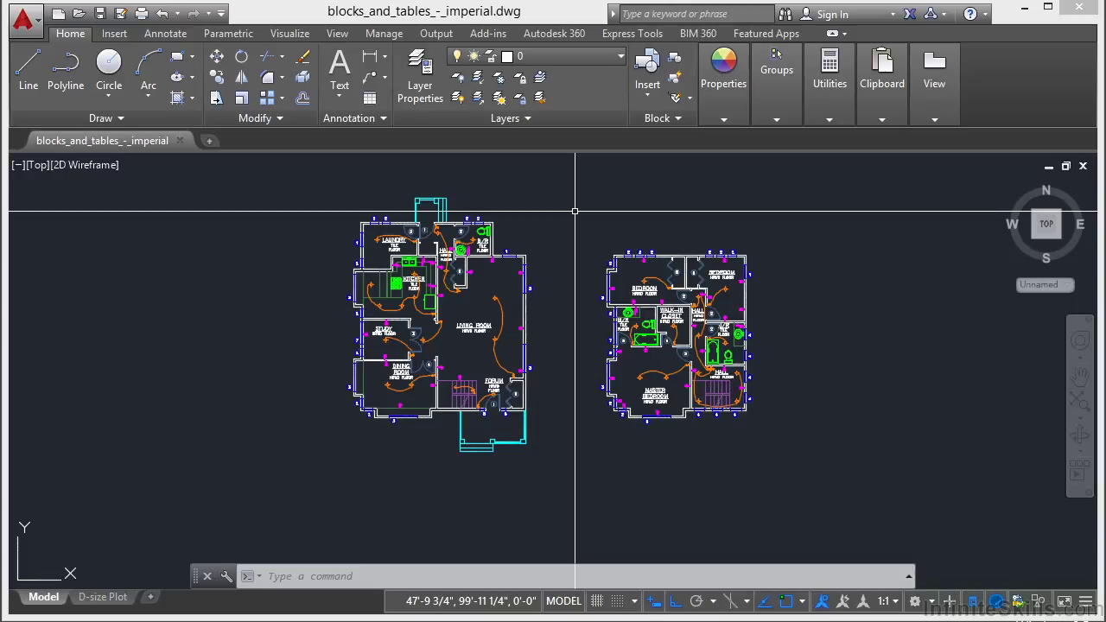
# Step: Start the Line command and toggle object snap off and on twice, leaving it on
pyautogui.write('LINE')
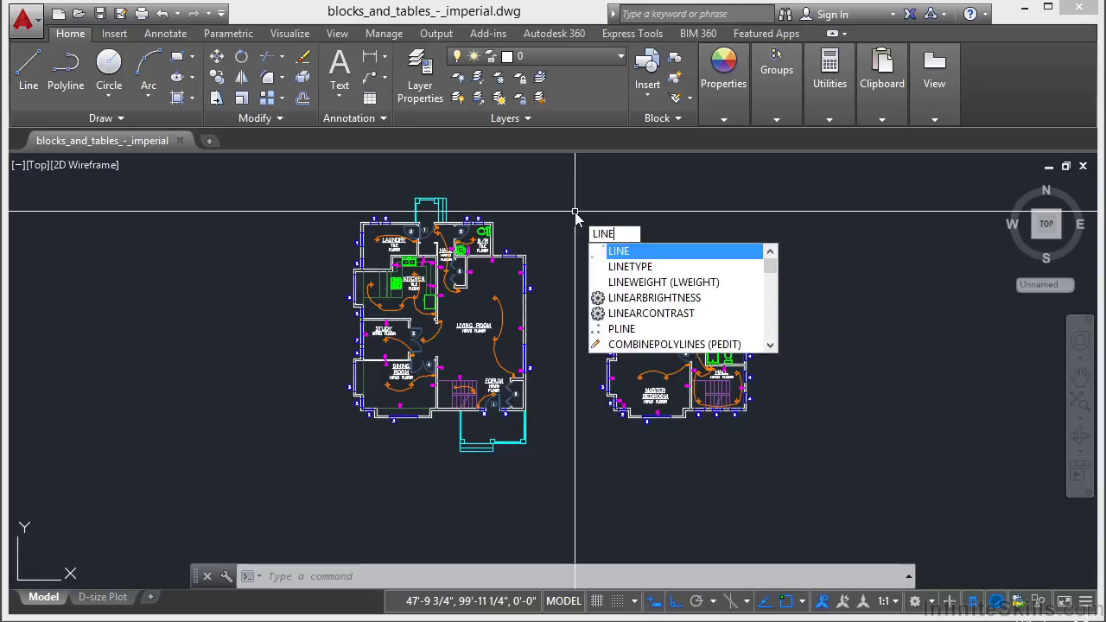
pyautogui.press('Return')
pyautogui.scroll(4, 549, 235)
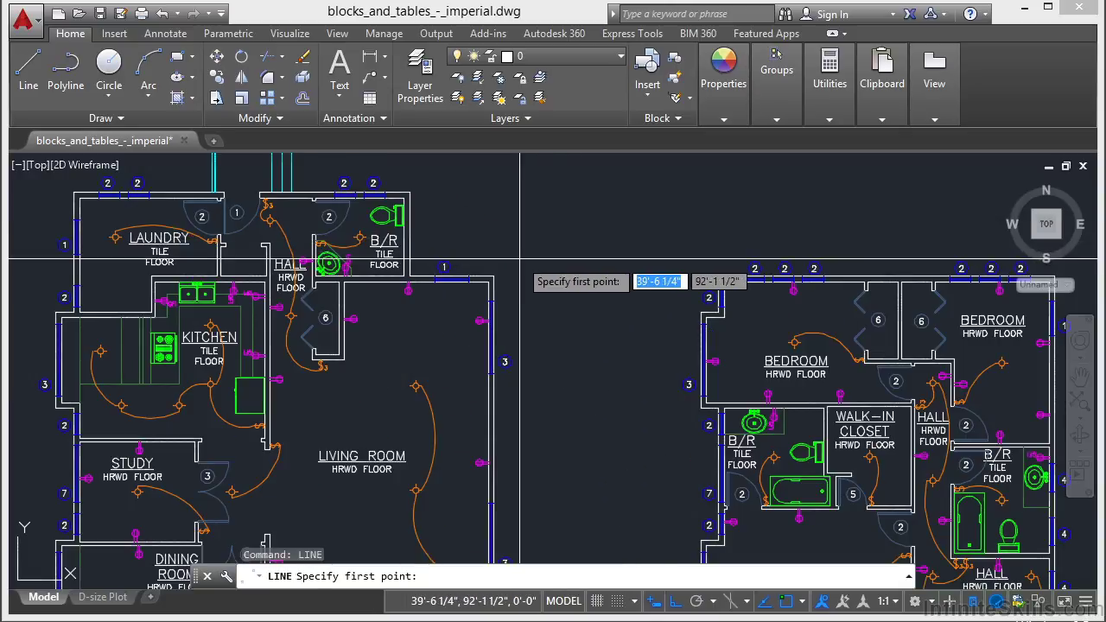
pyautogui.press('F3')
pyautogui.press('F3')
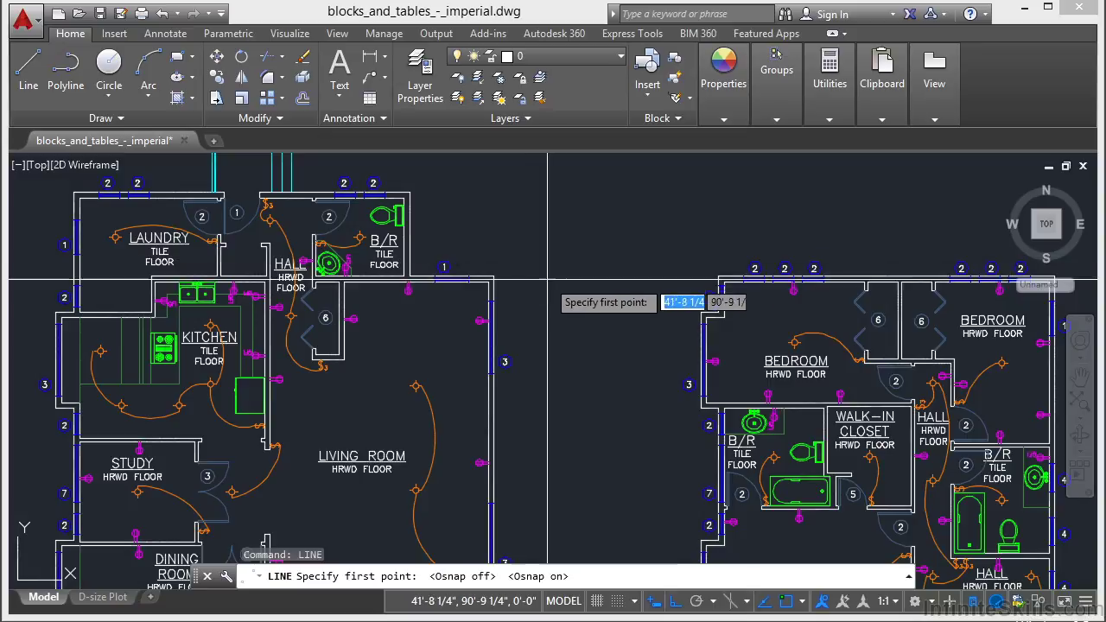
pyautogui.press('F3')
pyautogui.press('F3')
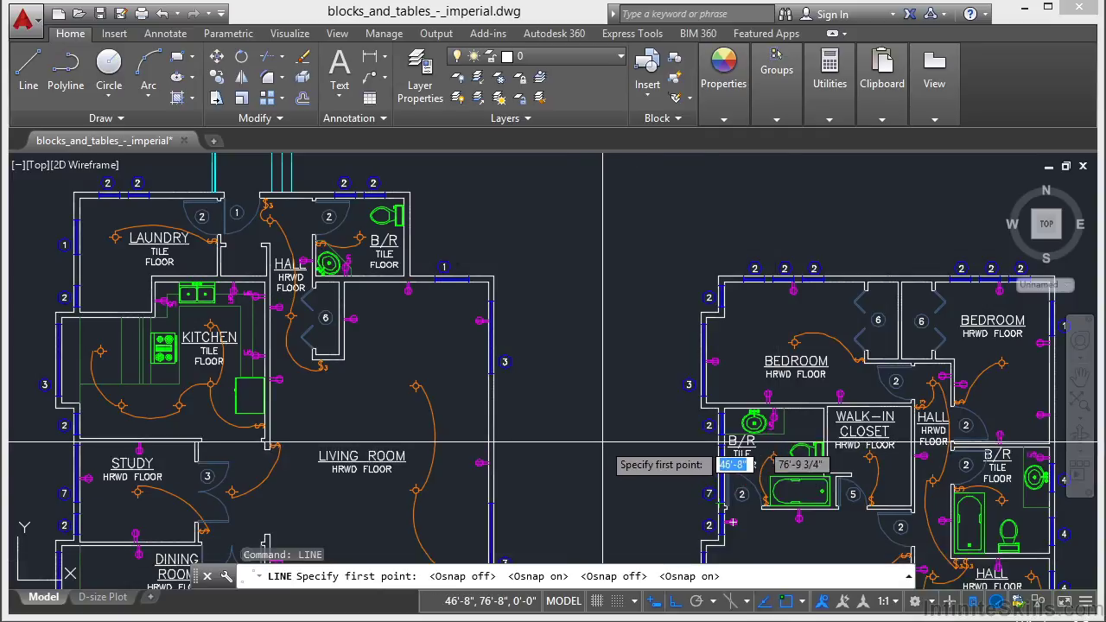
# Step: With Ortho off, draw the line from the living room's upper-right outer wall corner to the stepped outer corner of the neighbouring plan's bedroom
pyautogui.scroll(4, 536, 236)
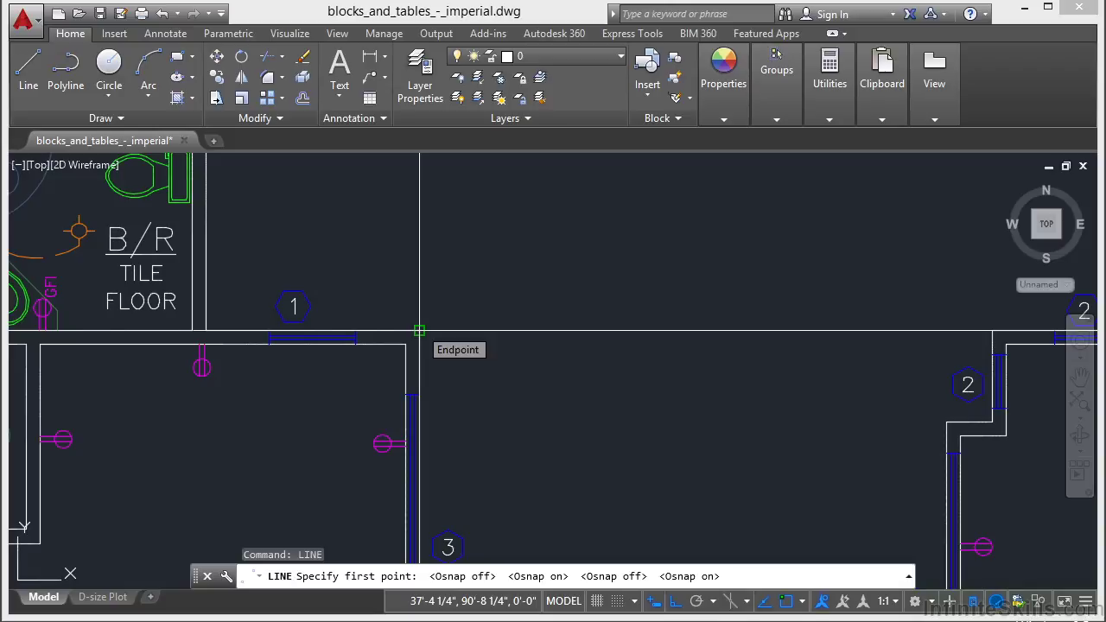
pyautogui.click(419, 330)
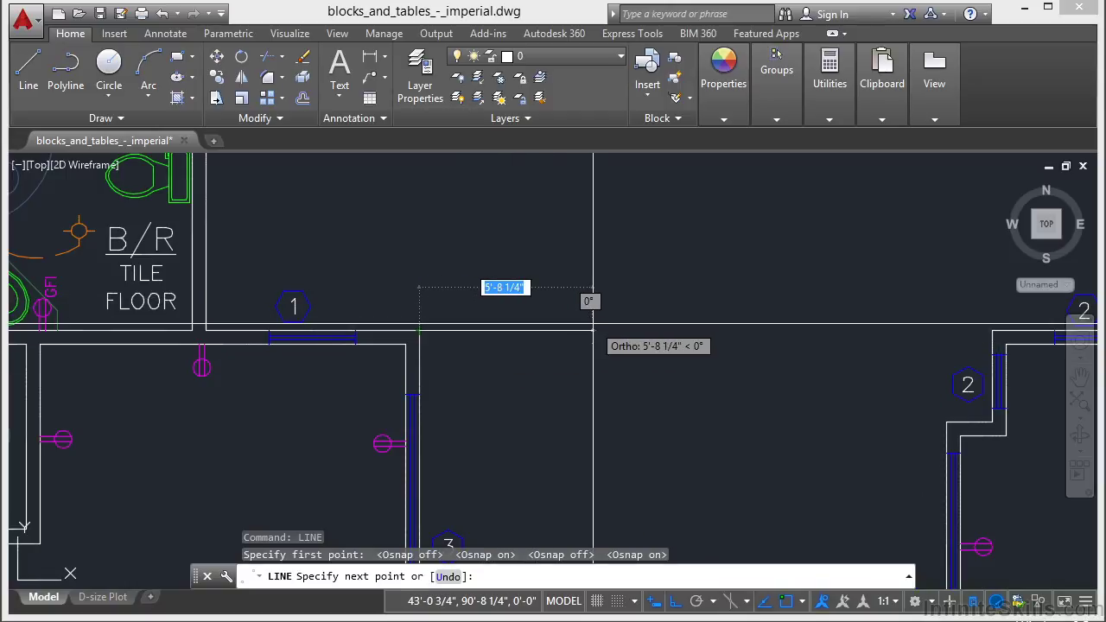
pyautogui.click(655, 600)
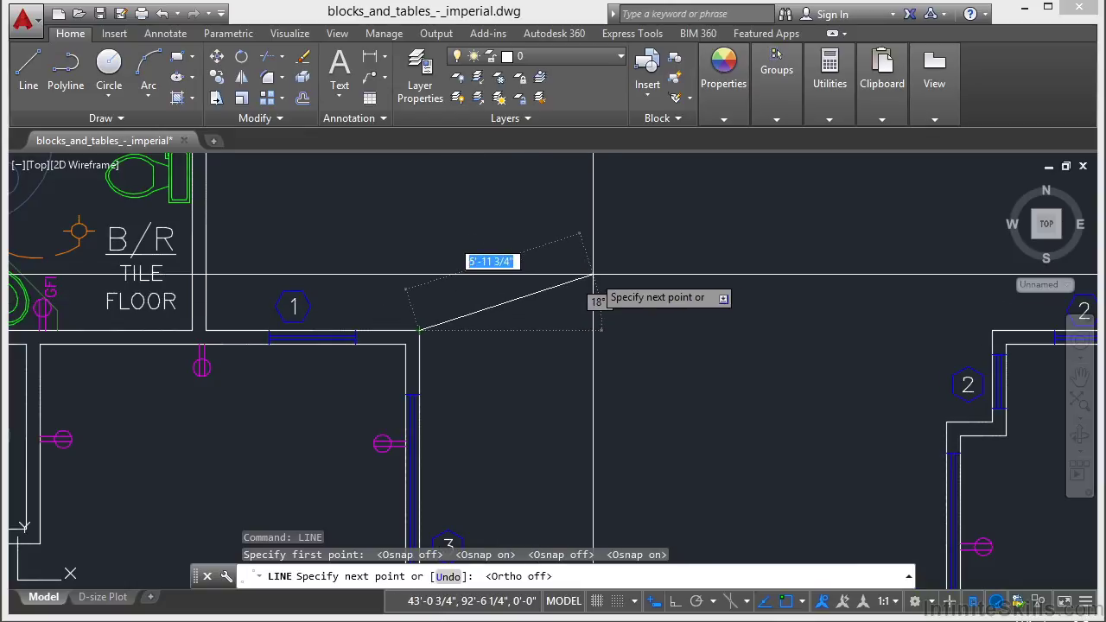
pyautogui.moveTo(700, 363); pyautogui.dragTo(459, 285, button='middle')
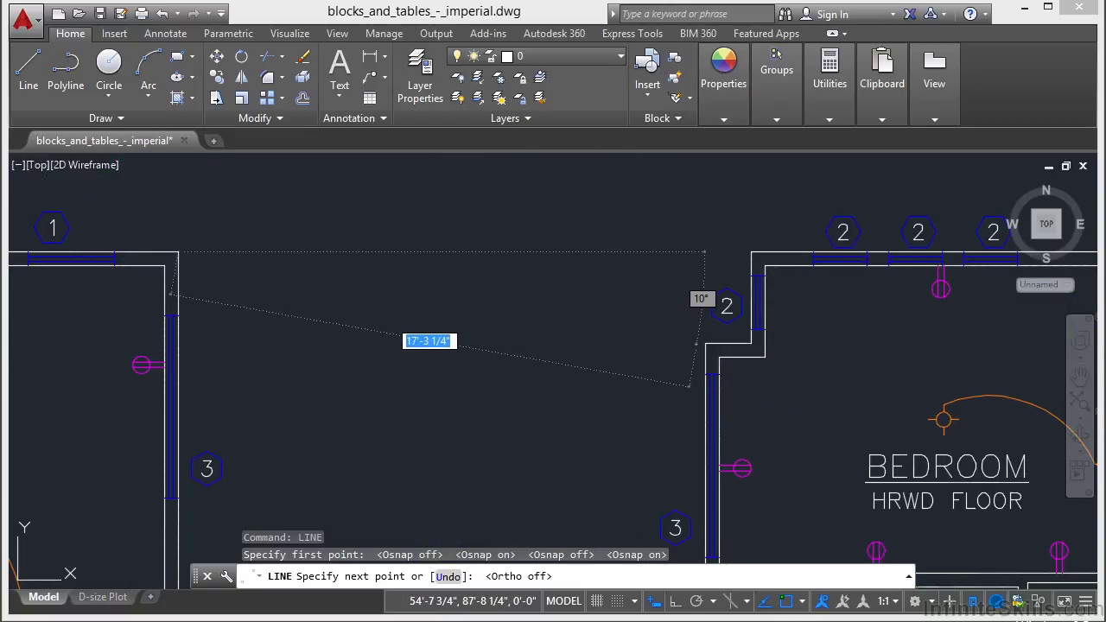
pyautogui.click(705, 343)
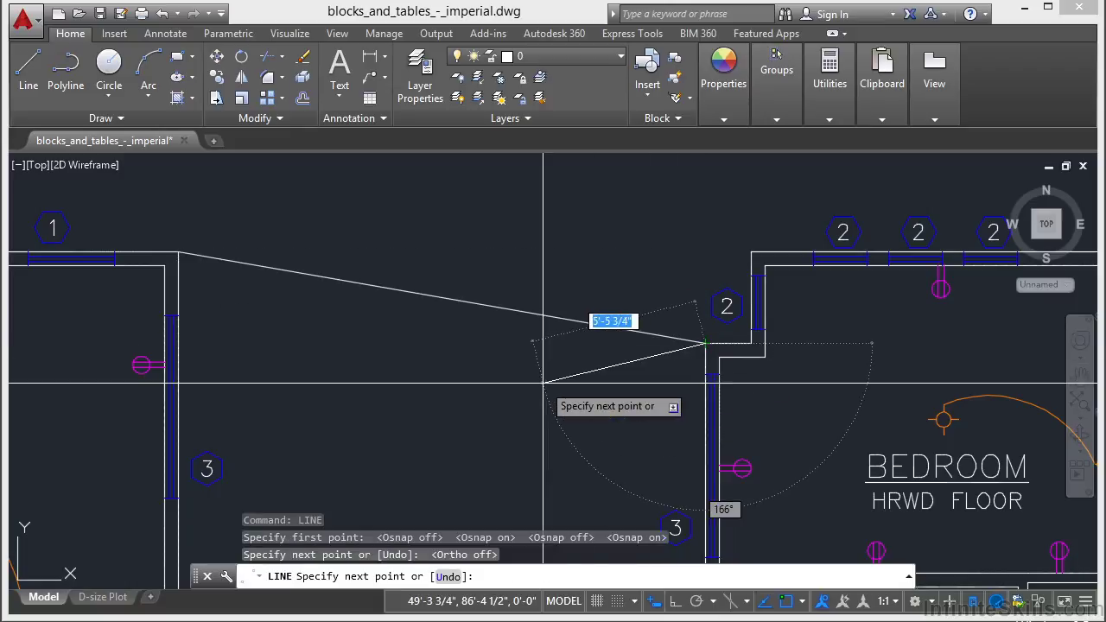
pyautogui.press('Return')
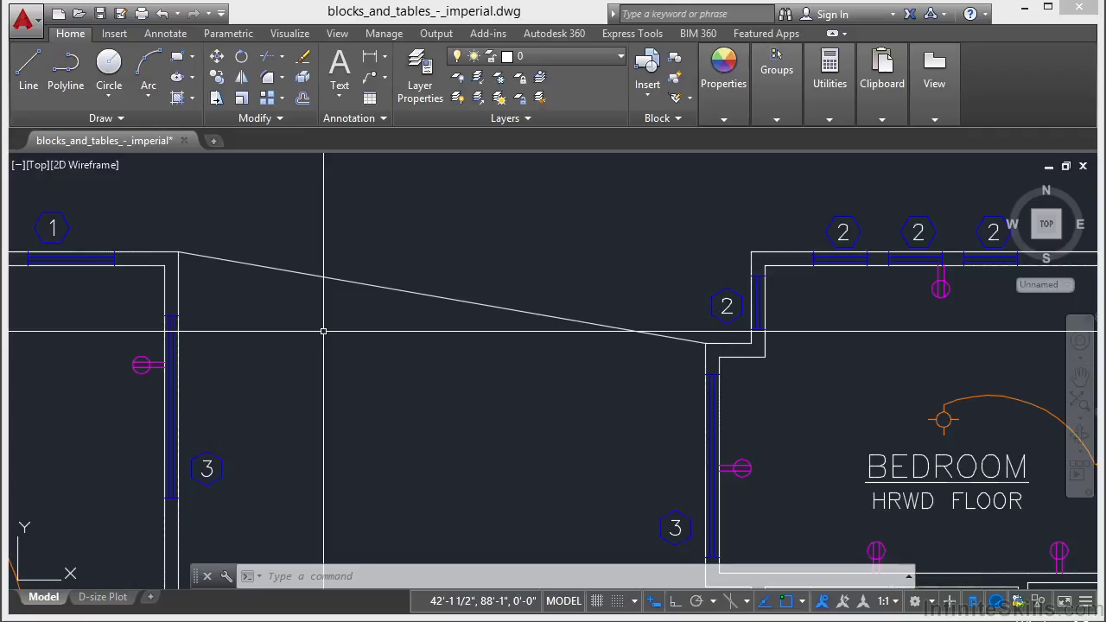
# Step: Draw a line from the long diagonal's midpoint, using the mid snap override, to a free point down and to the left
pyautogui.write('l')
pyautogui.press('Return')
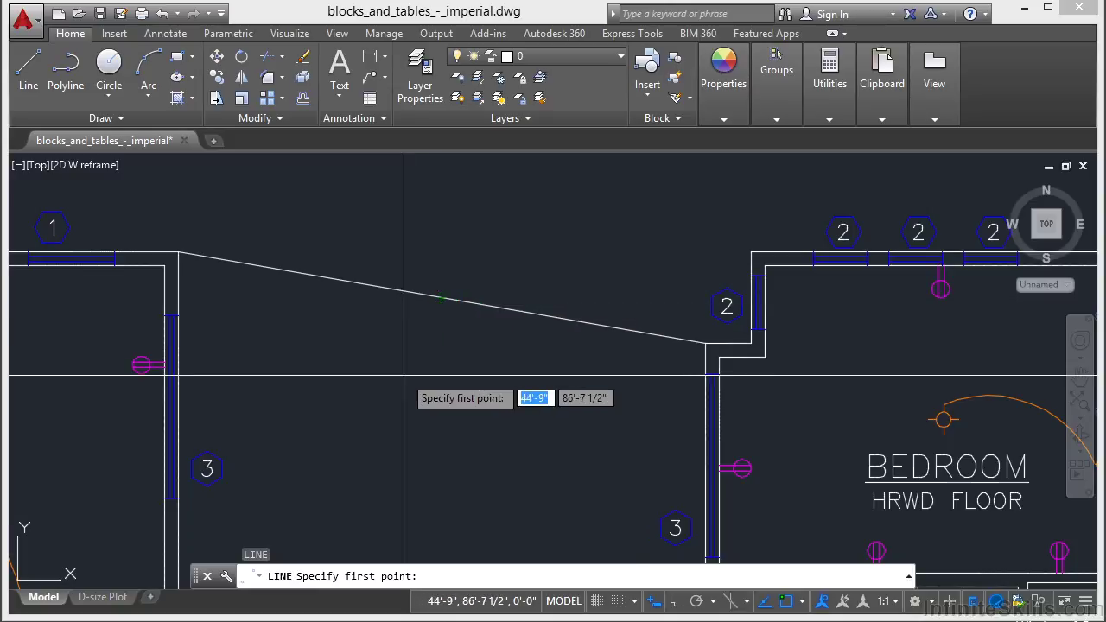
pyautogui.write('mid')
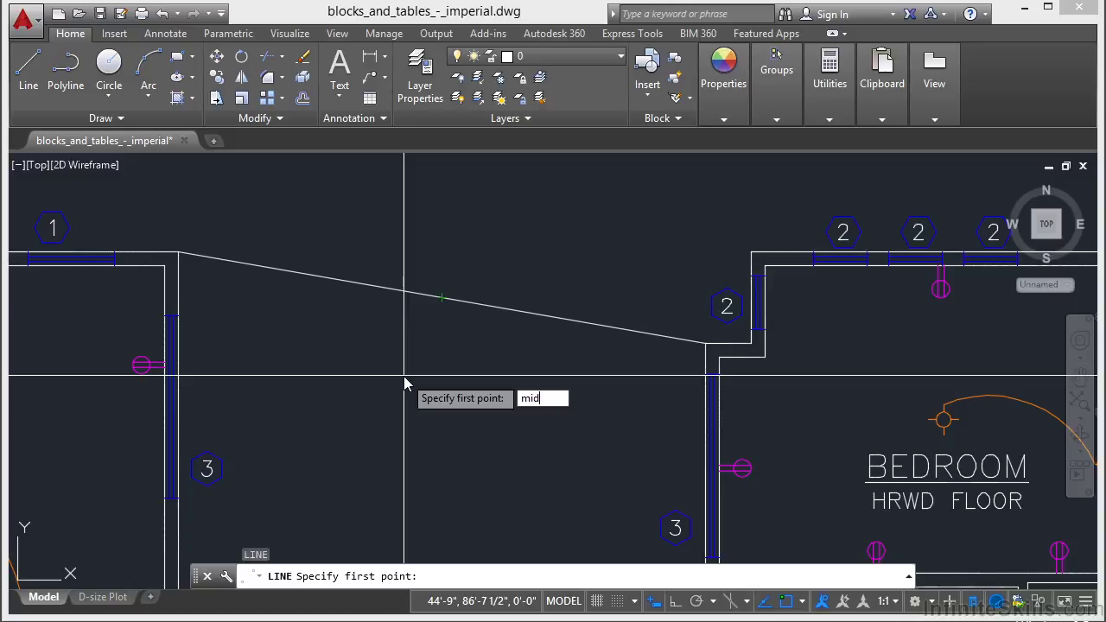
pyautogui.press('Return')
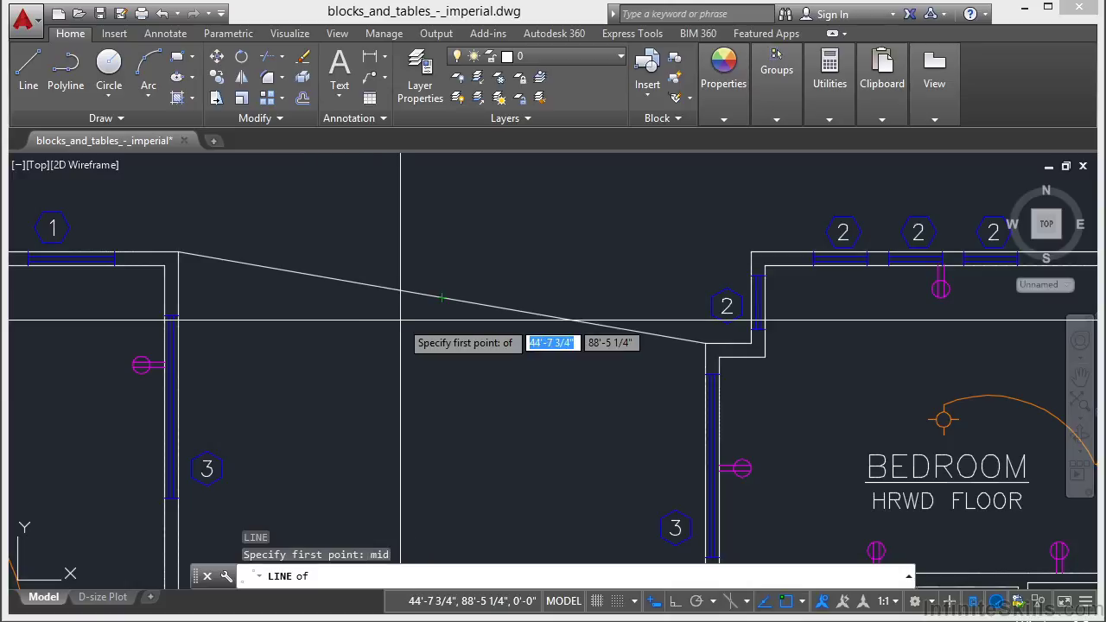
pyautogui.click(442, 300)
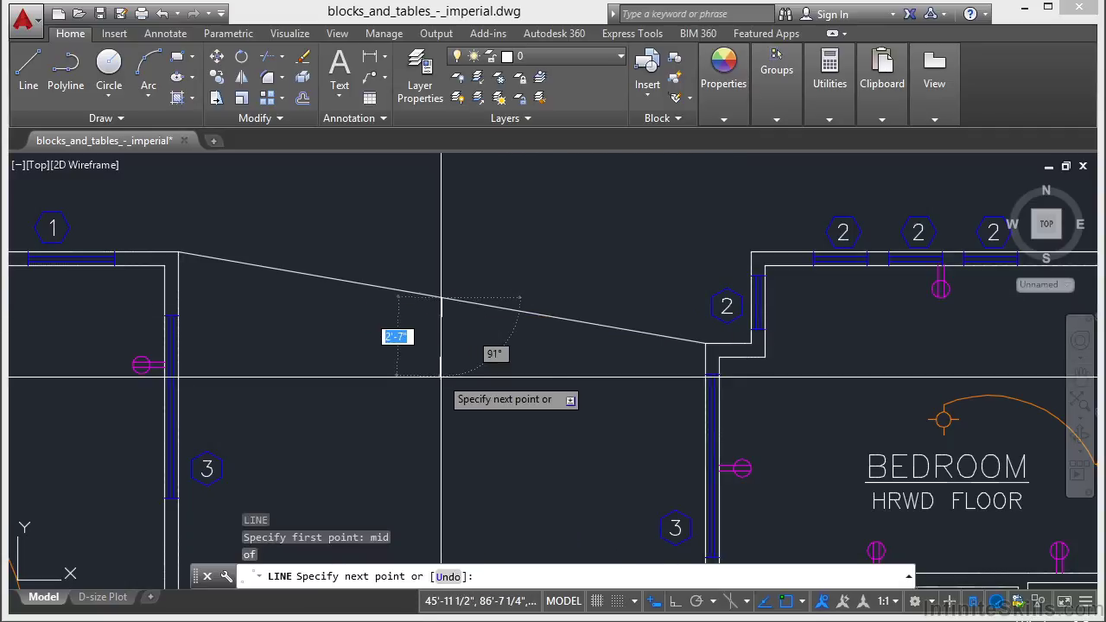
pyautogui.click(368, 410)
pyautogui.press('Return')
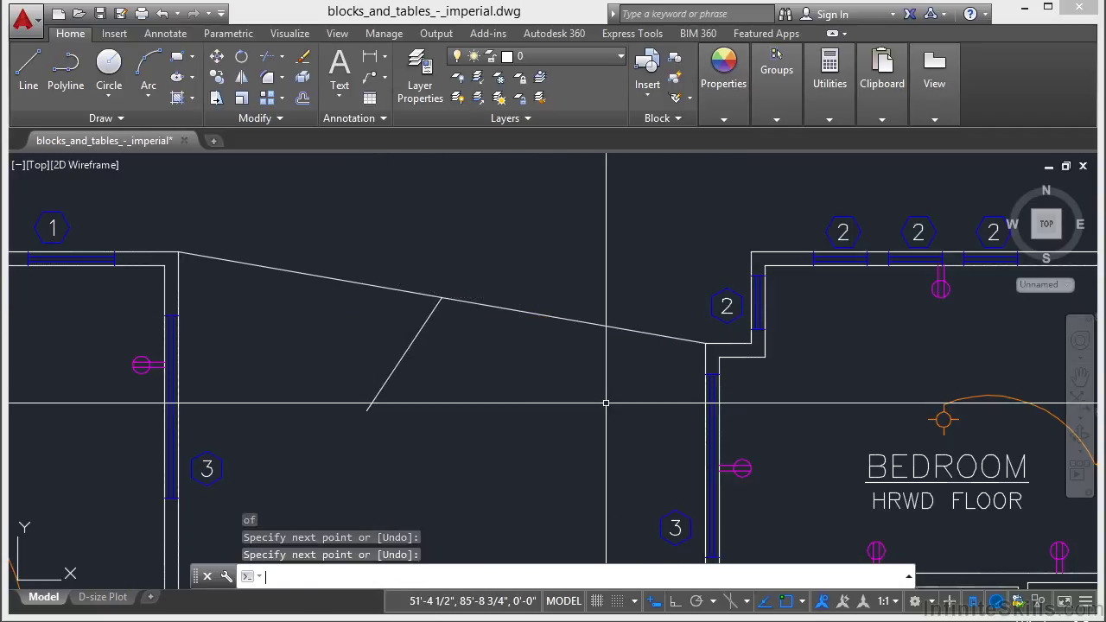
# Step: Draw a line from the diagonal's left end, using the Endpoint snap override, to a free point up and to the right
pyautogui.write('l')
pyautogui.press('Return')
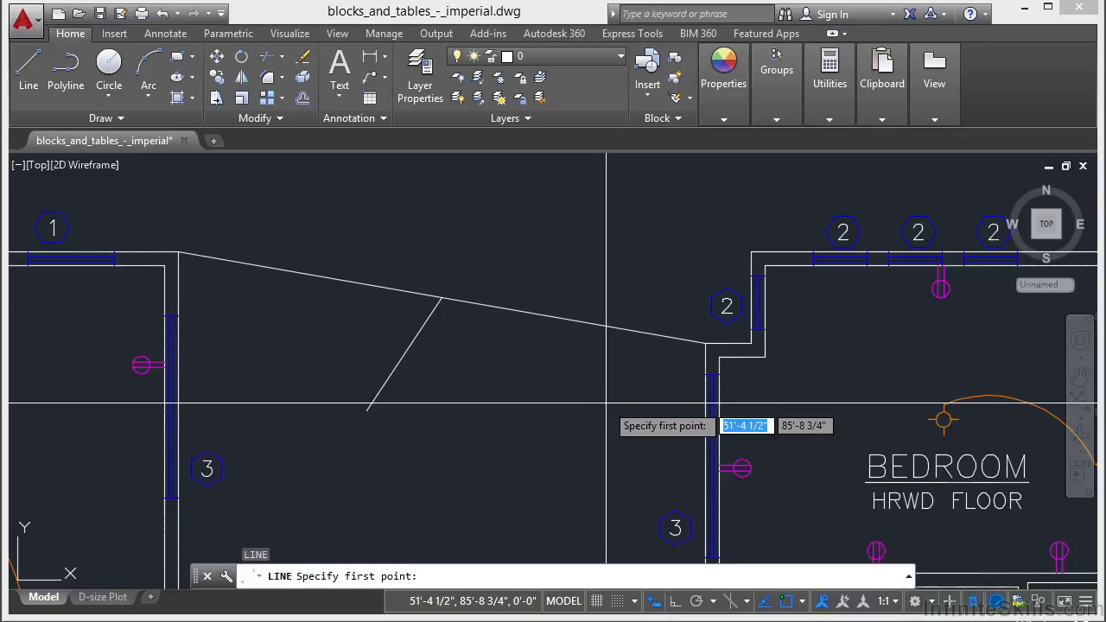
pyautogui.rightClick(558, 405)
pyautogui.moveTo(626, 475)
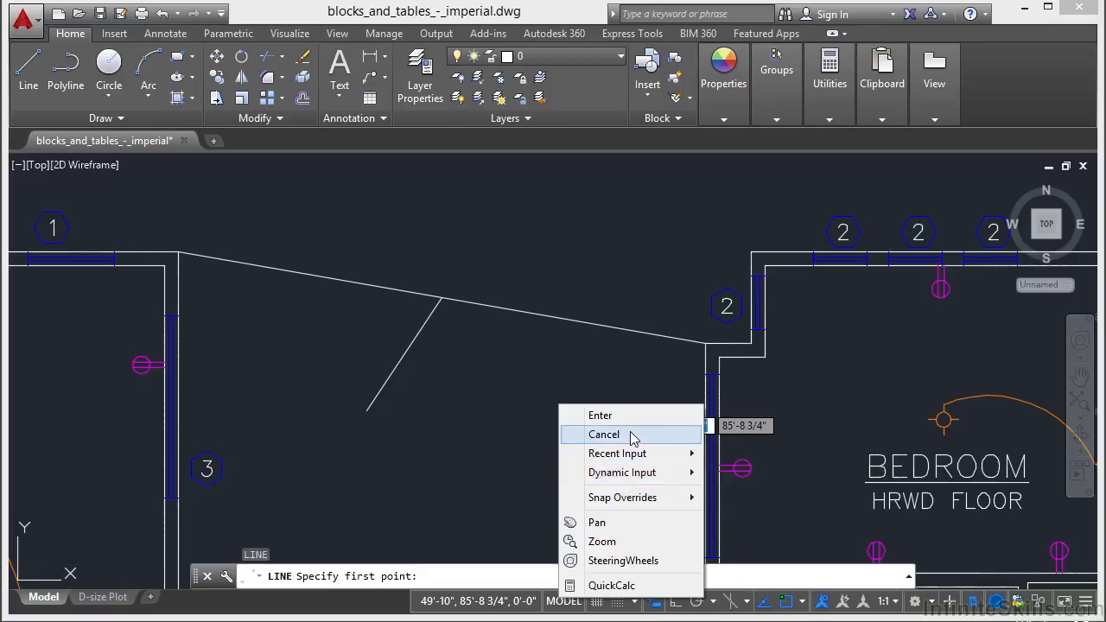
pyautogui.moveTo(634, 501)
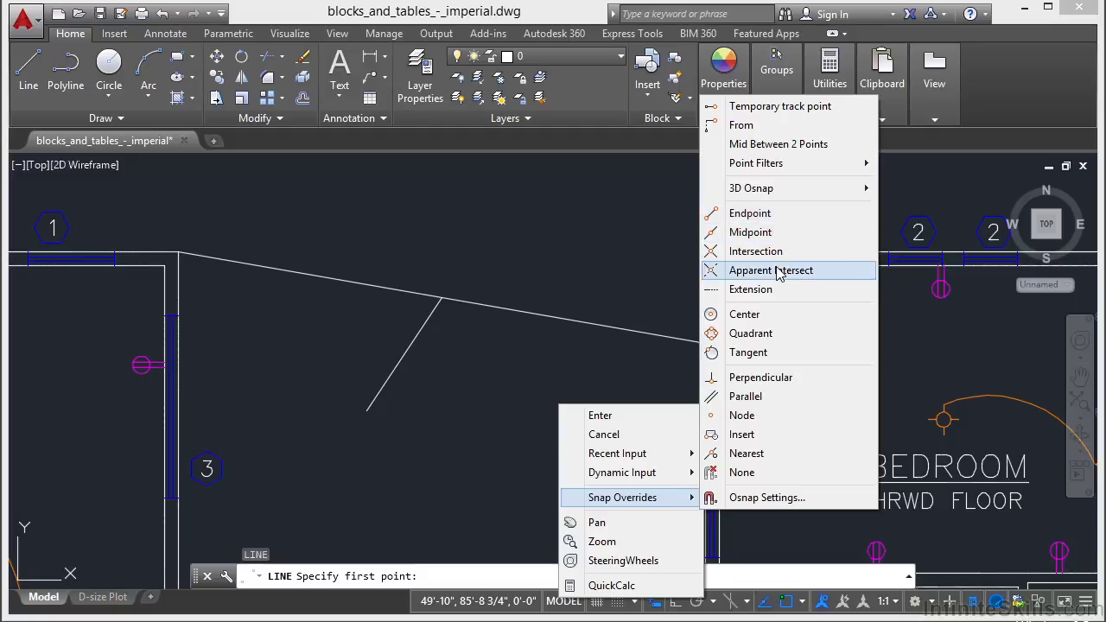
pyautogui.click(751, 213)
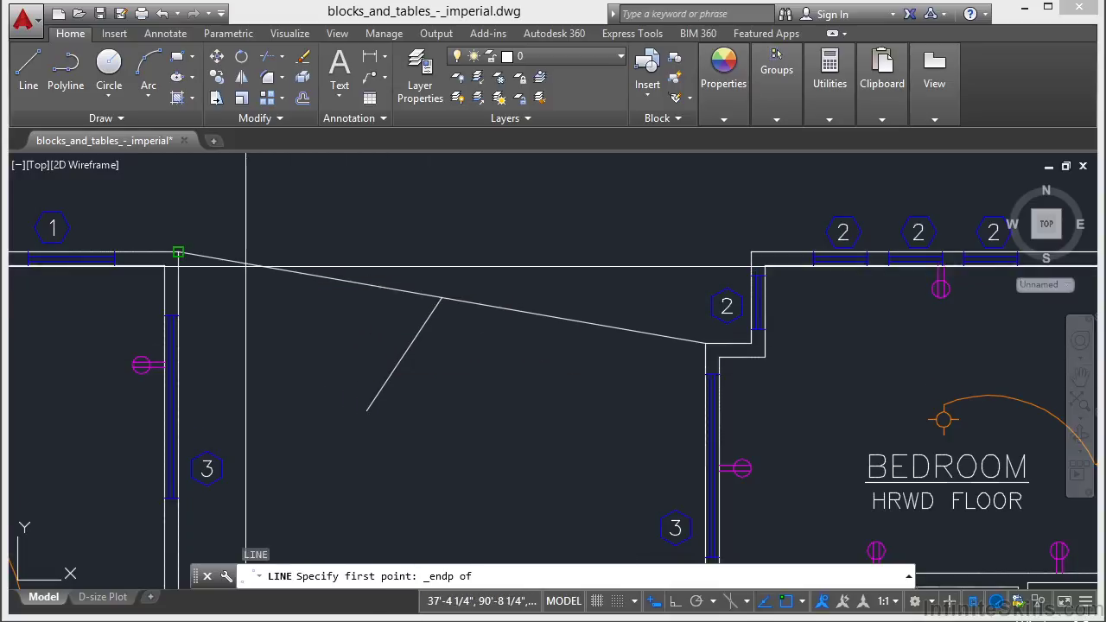
pyautogui.click(179, 251)
pyautogui.click(468, 208)
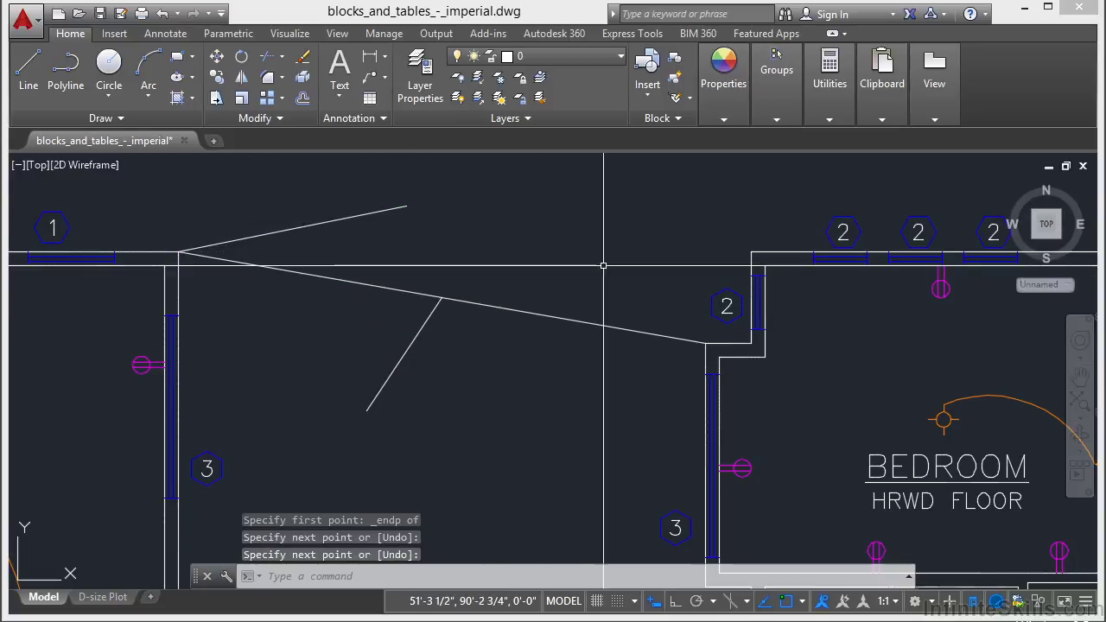
pyautogui.press('Return')
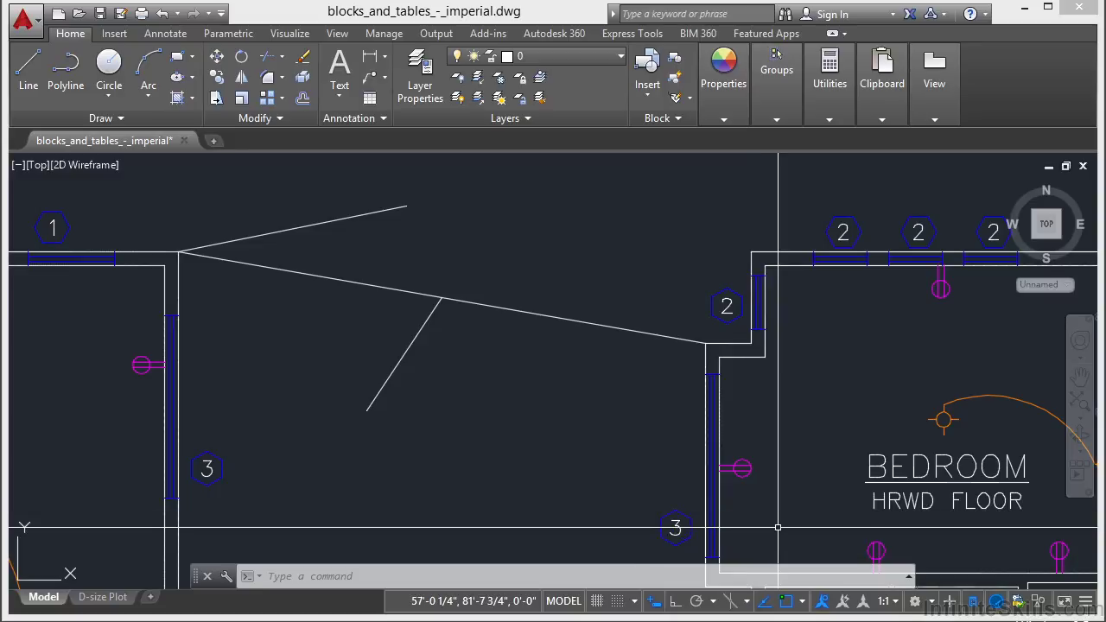
# Step: Toggle object snap off and back on, and open the Object Snap settings
pyautogui.click(786, 603)
pyautogui.click(786, 603)
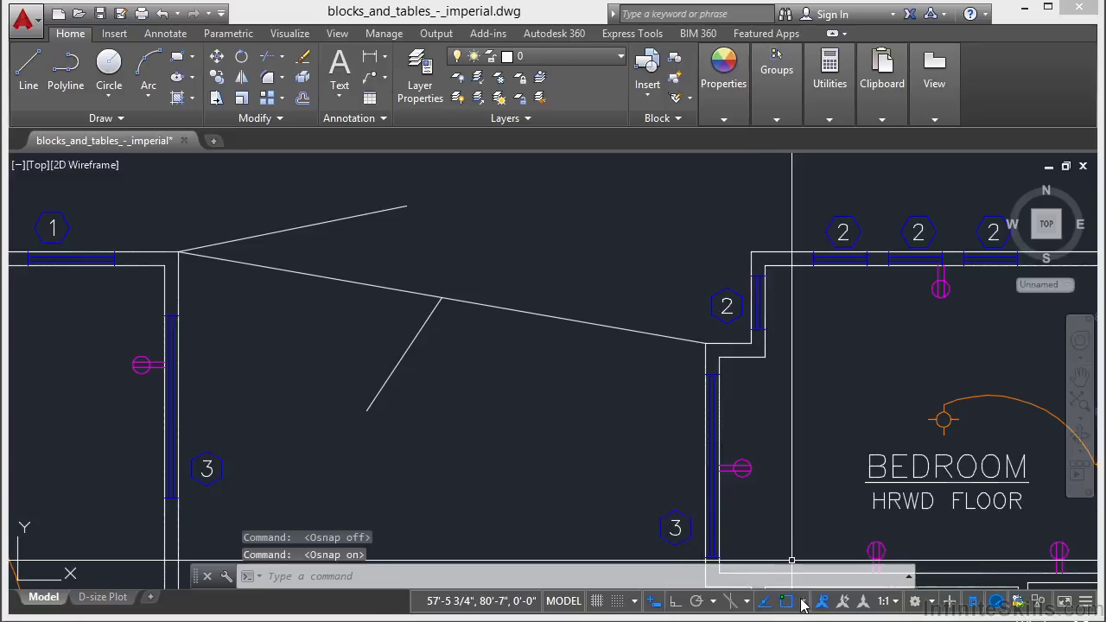
pyautogui.click(803, 603)
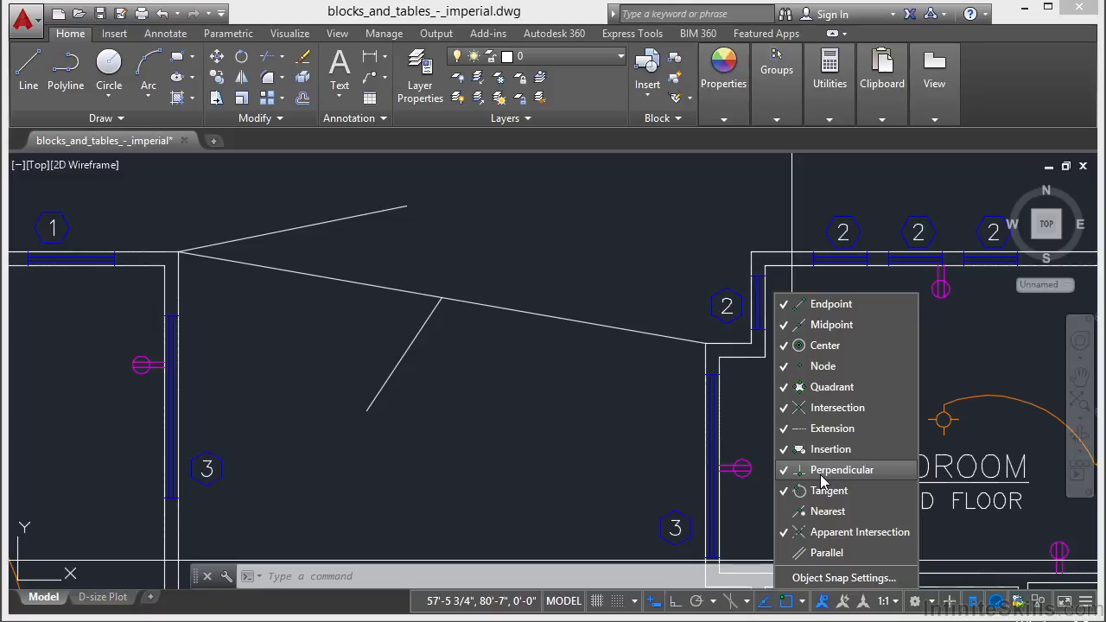
pyautogui.click(857, 582)
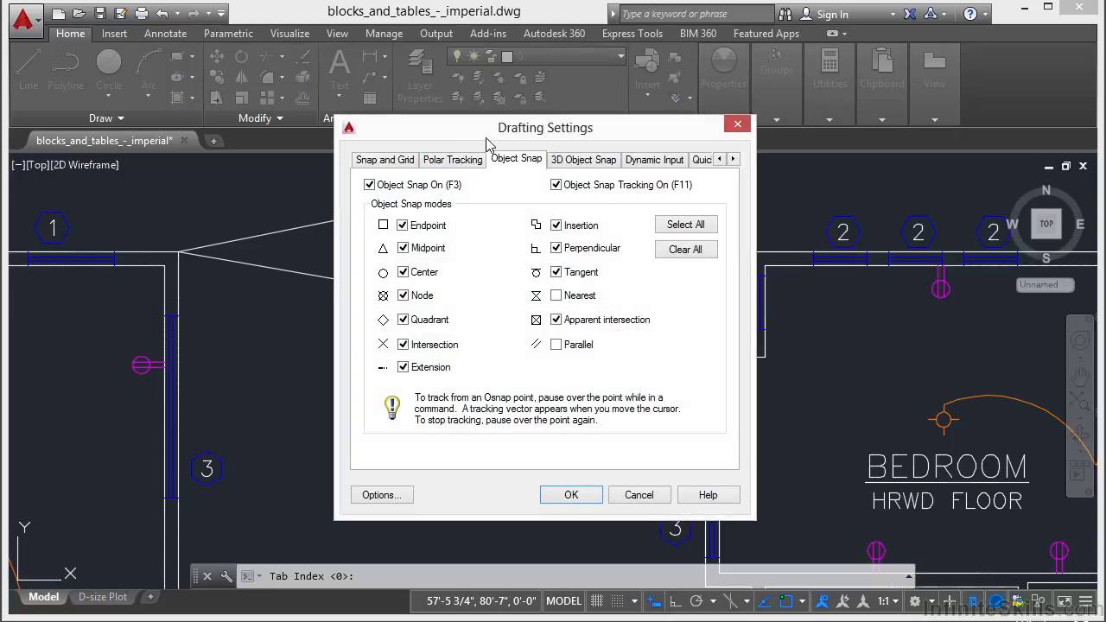
pyautogui.moveTo(470, 129); pyautogui.dragTo(465, 125)
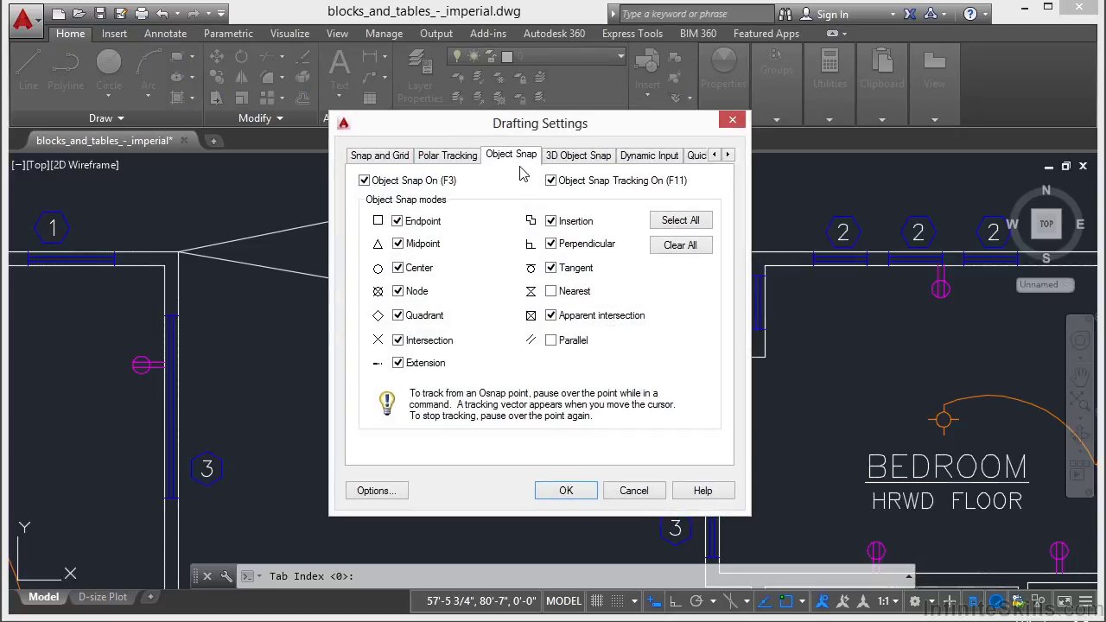
# Step: Clear all object snap modes and enable only Endpoint and Midpoint
pyautogui.click(694, 247)
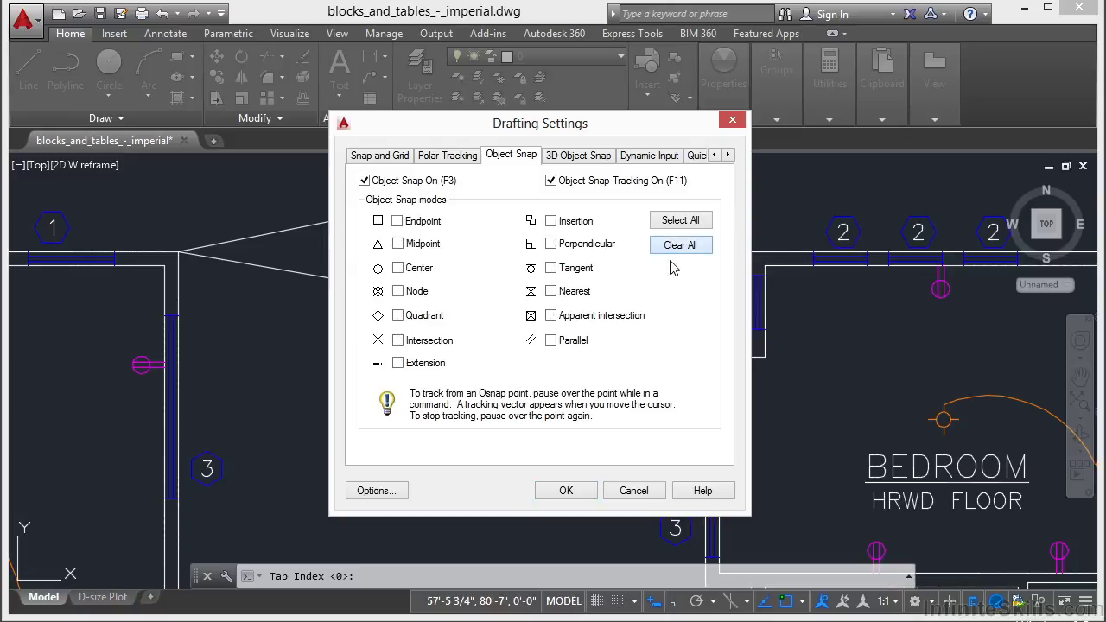
pyautogui.click(399, 221)
pyautogui.click(400, 244)
pyautogui.click(429, 319)
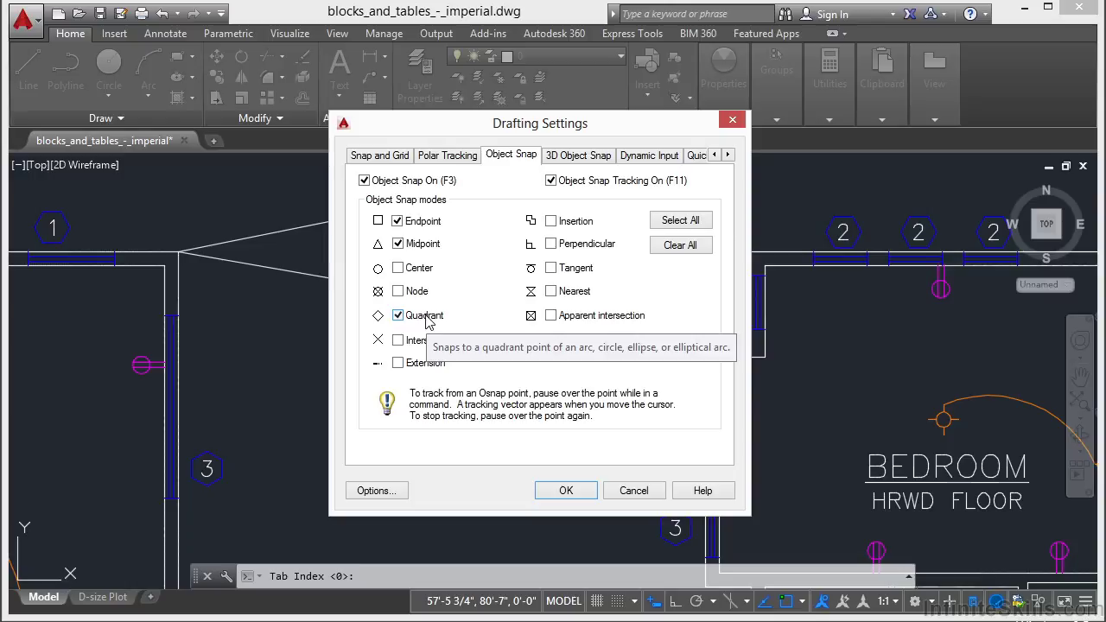
pyautogui.click(424, 320)
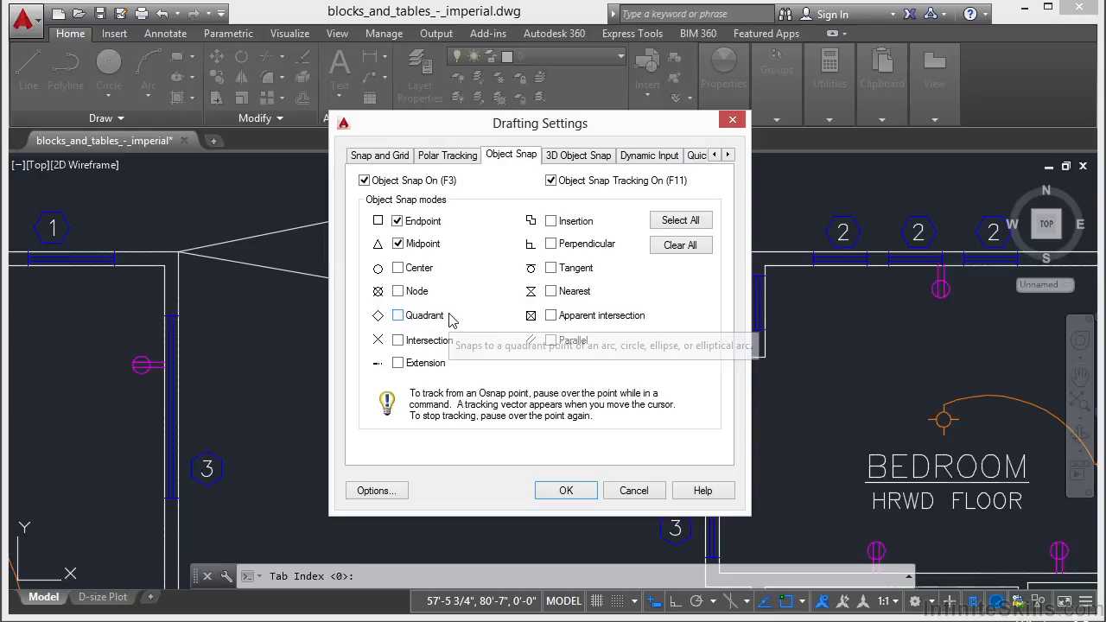
# Step: Enable every object snap mode except Nearest and Parallel, and apply the drafting settings
pyautogui.click(696, 221)
pyautogui.click(571, 291)
pyautogui.click(570, 341)
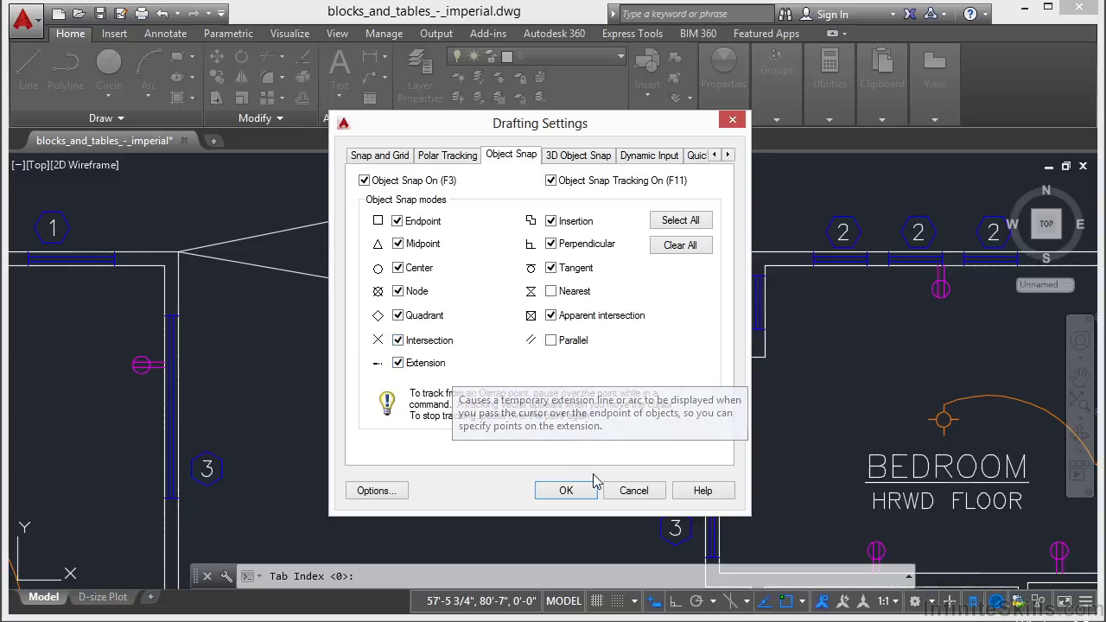
pyautogui.click(566, 491)
pyautogui.write('L')
pyautogui.press('Return')
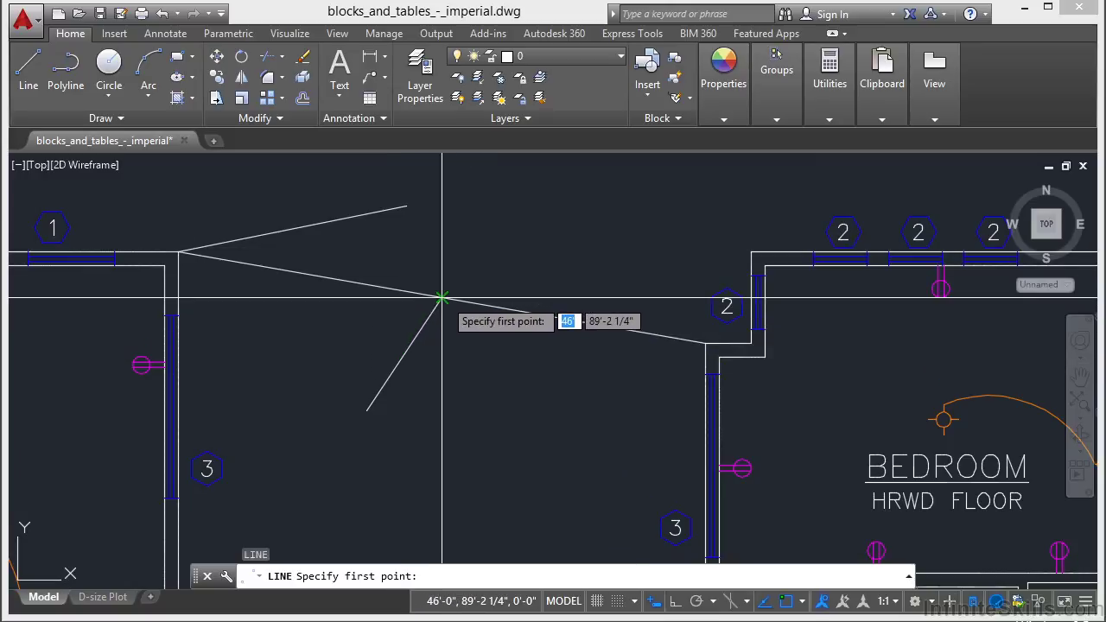
pyautogui.click(485, 231)
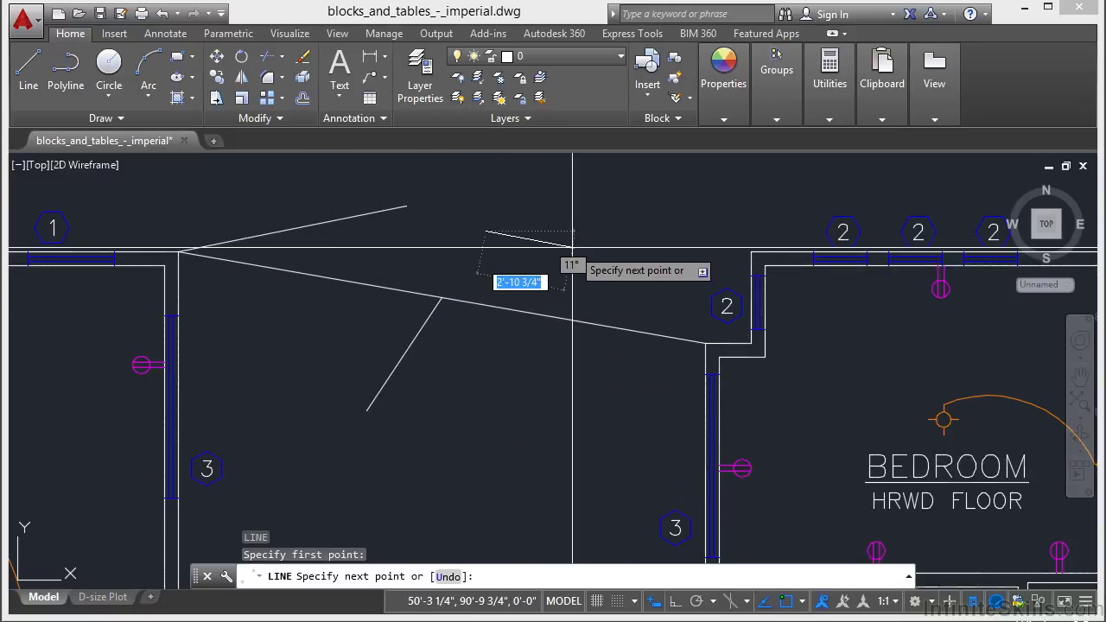
pyautogui.press('Escape')
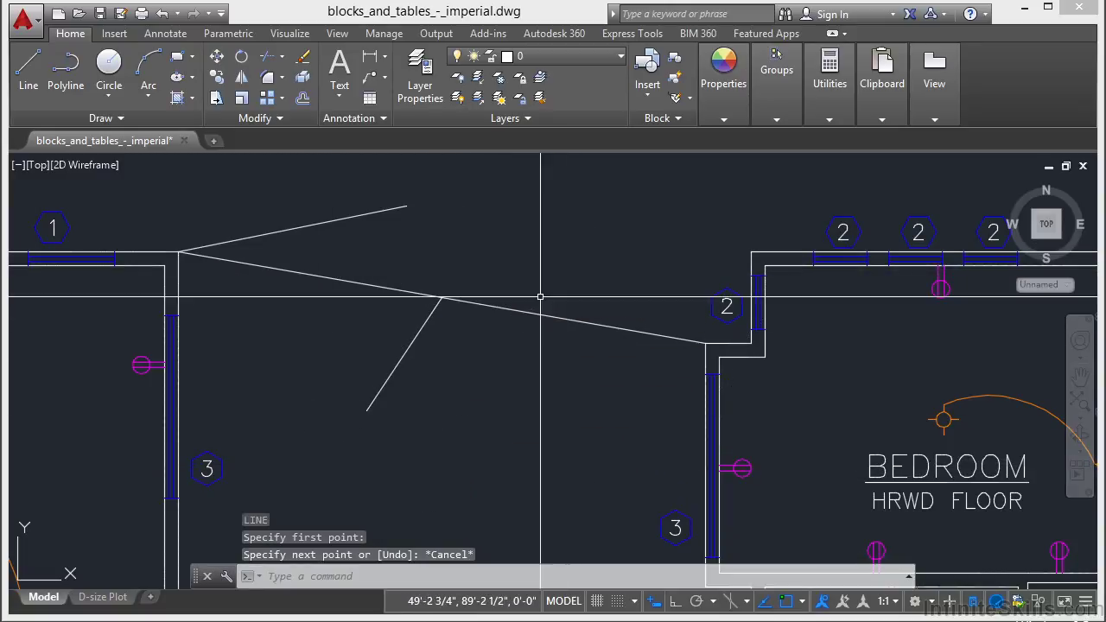
# Step: Check in the Object Snap settings that object snap tracking is enabled, and accept the drafting settings
pyautogui.write('OS')
pyautogui.press('Return')
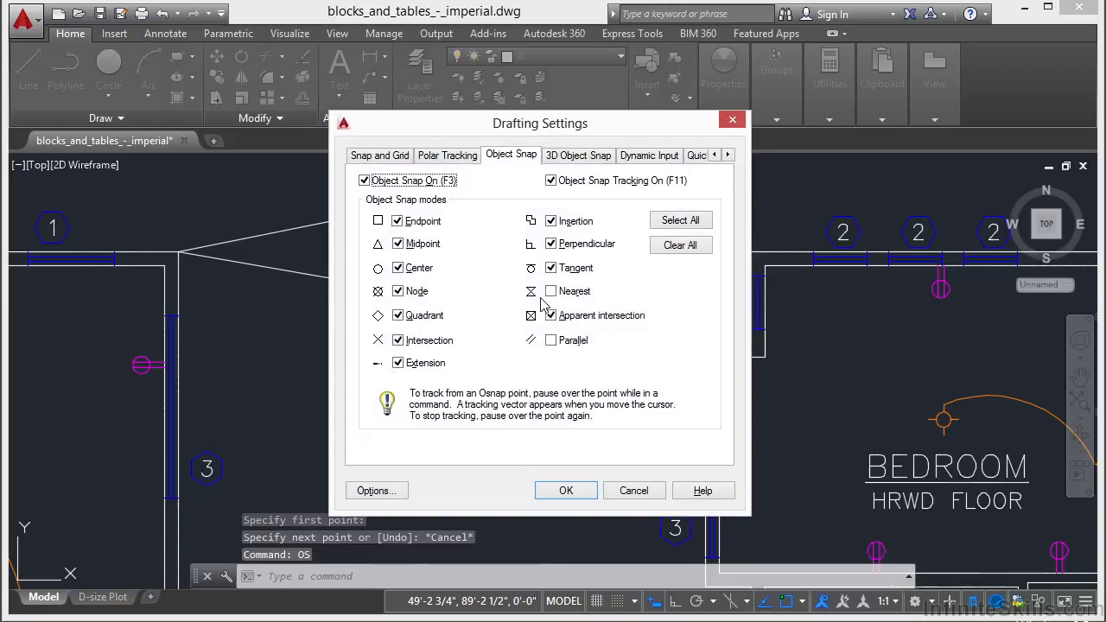
pyautogui.click(516, 161)
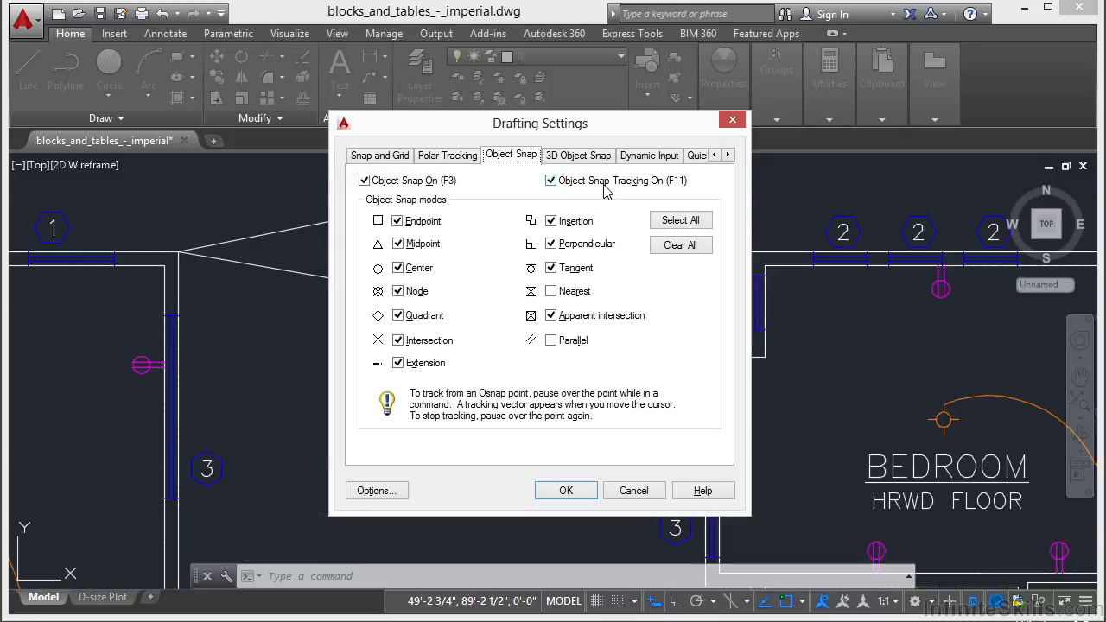
pyautogui.click(553, 183)
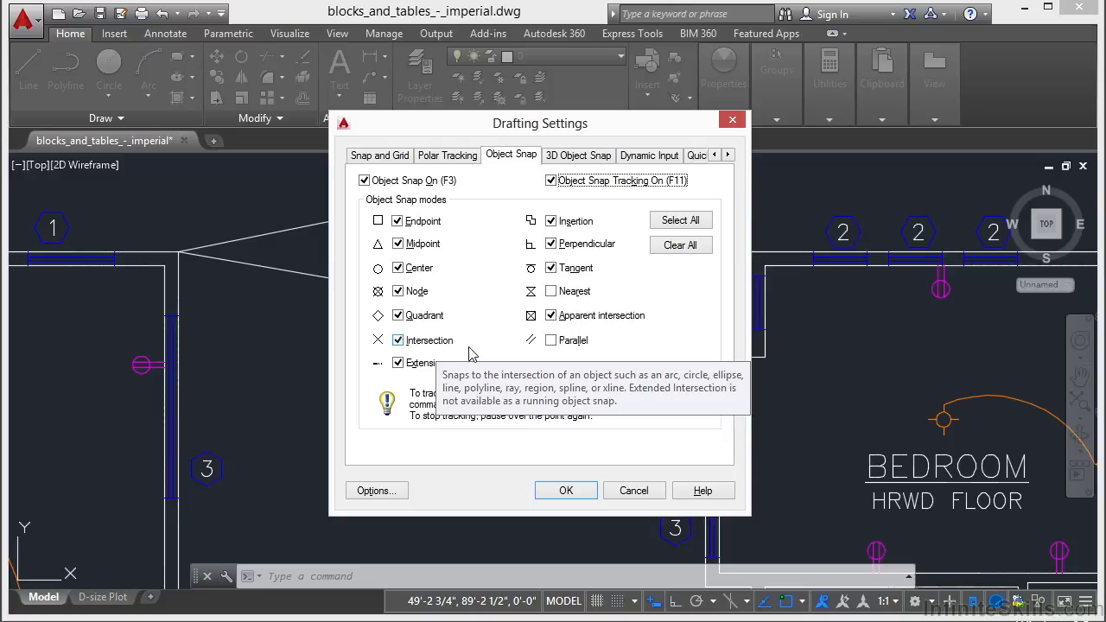
pyautogui.click(566, 490)
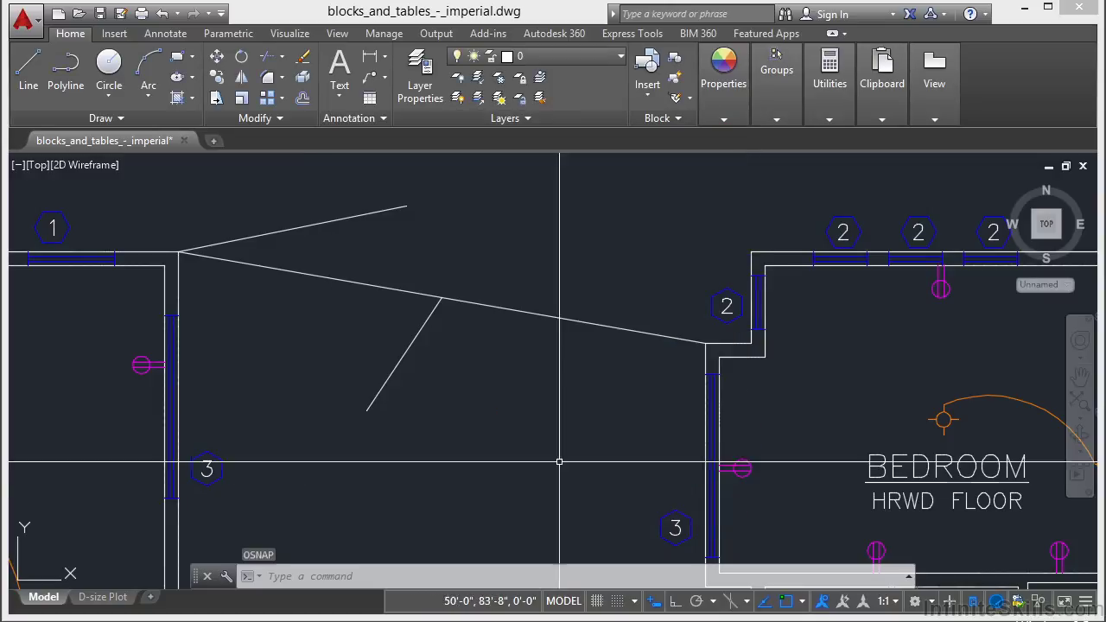
# Step: Draw a circle about 1'-8" in radius, centred on the extended intersection of the two short lines between the floor plans
pyautogui.moveTo(480, 328); pyautogui.dragTo(477, 403, button='middle')
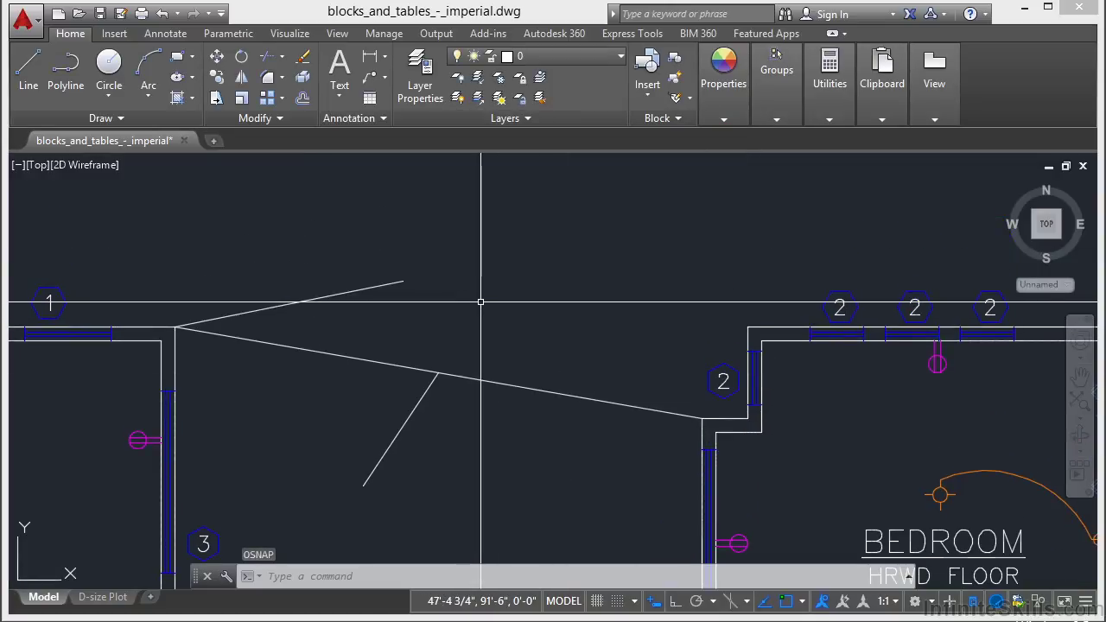
pyautogui.click(109, 65)
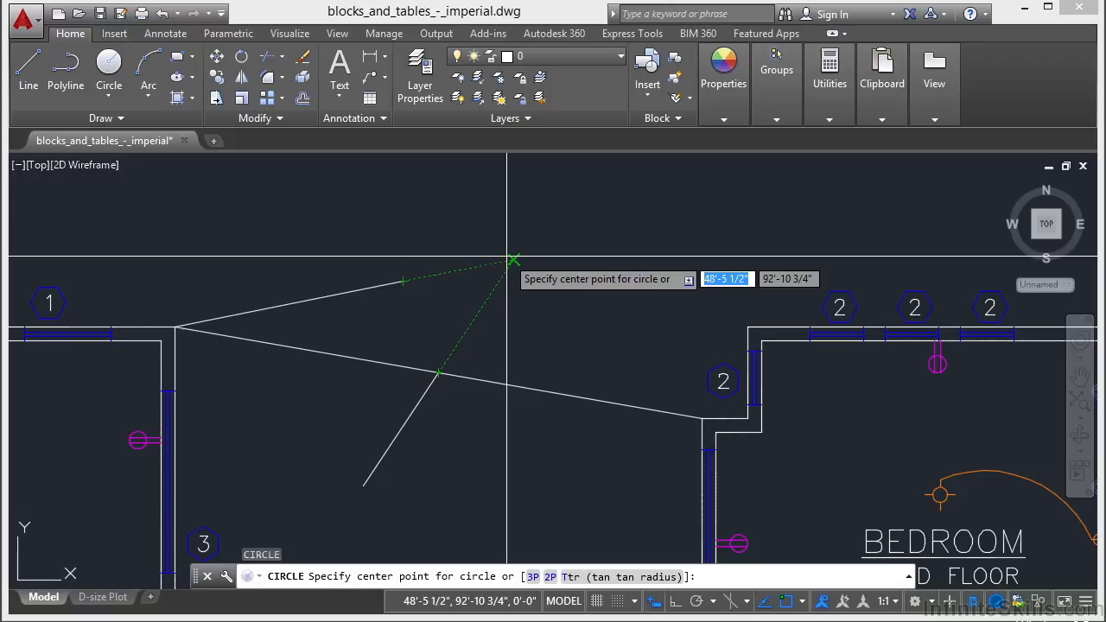
pyautogui.click(514, 259)
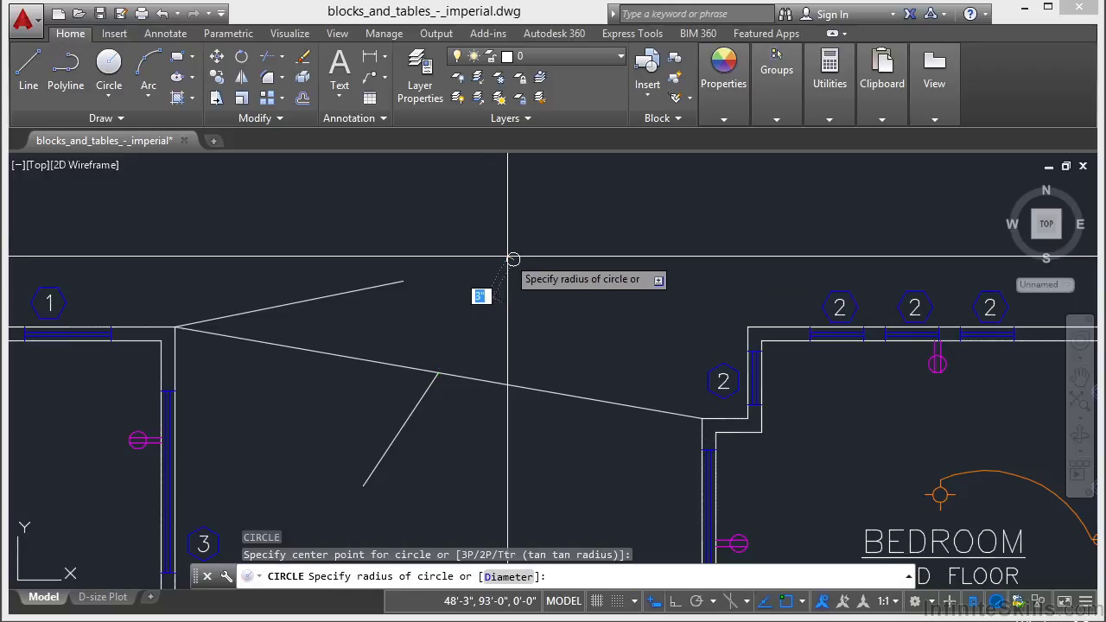
pyautogui.click(543, 299)
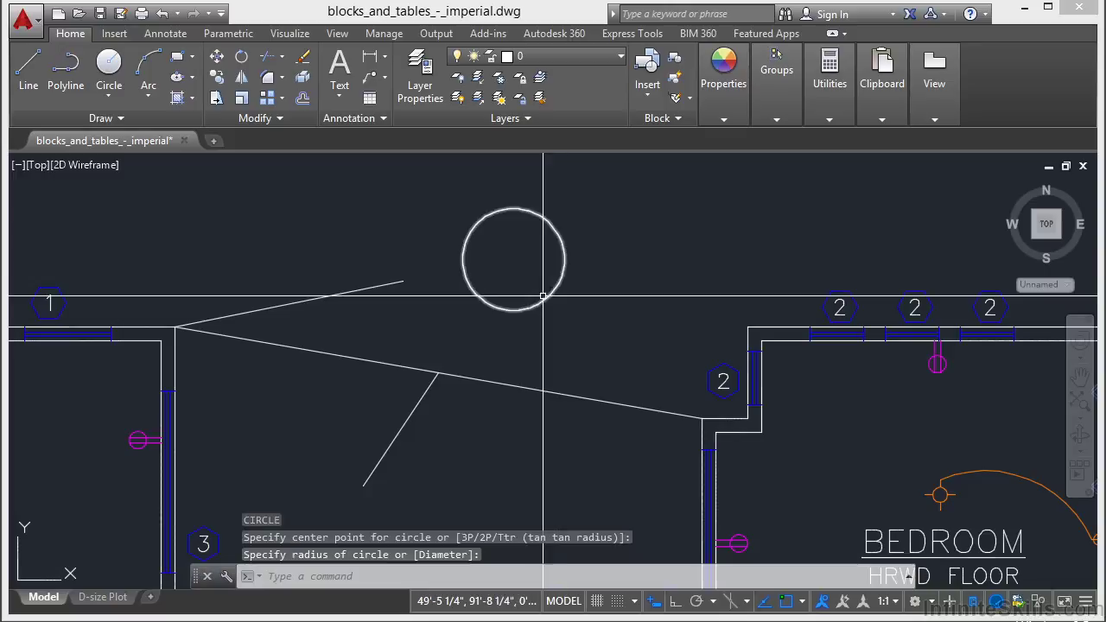
pyautogui.click(543, 299)
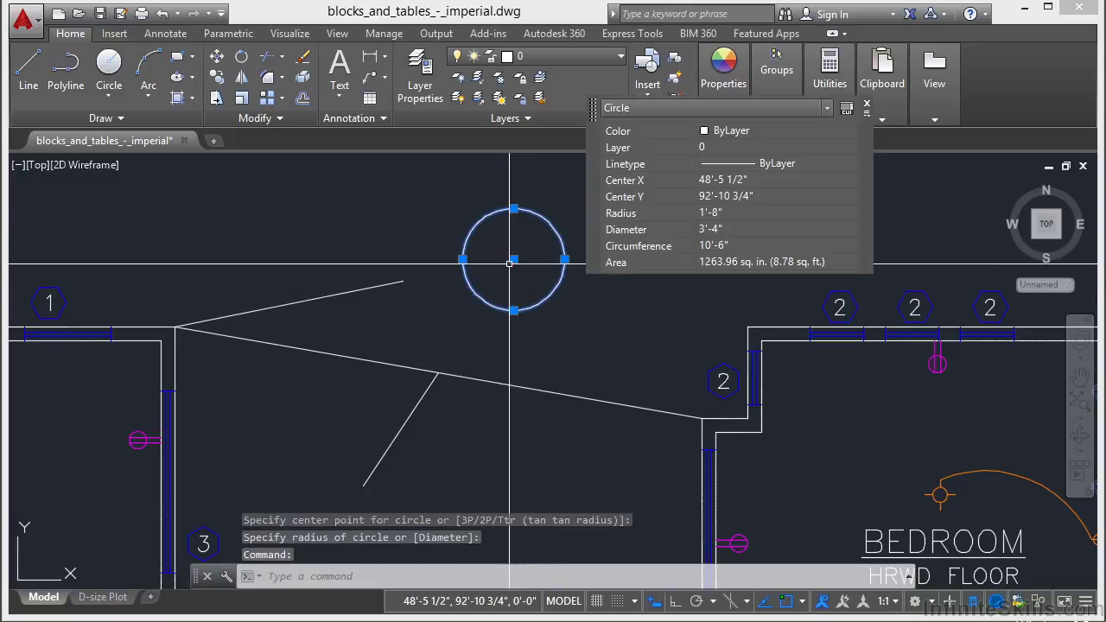
pyautogui.press('Escape')
pyautogui.press('Escape')
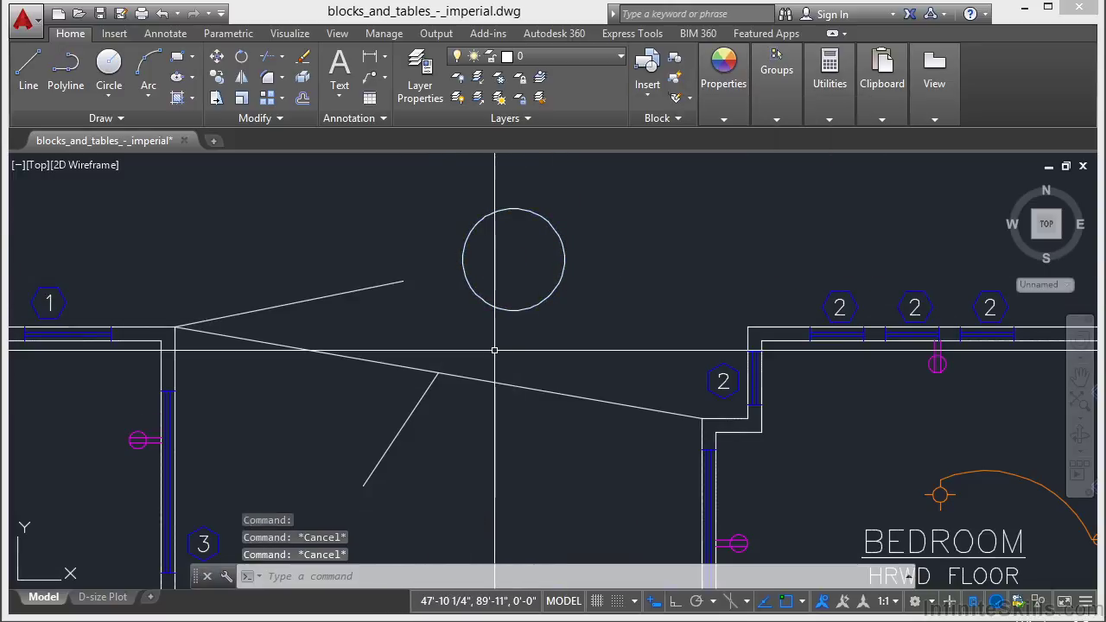
# Step: Fillet the two short lines with radius 0 so they meet at the circle's centre
pyautogui.write('f')
pyautogui.press('Return')
pyautogui.write('r')
pyautogui.press('Return')
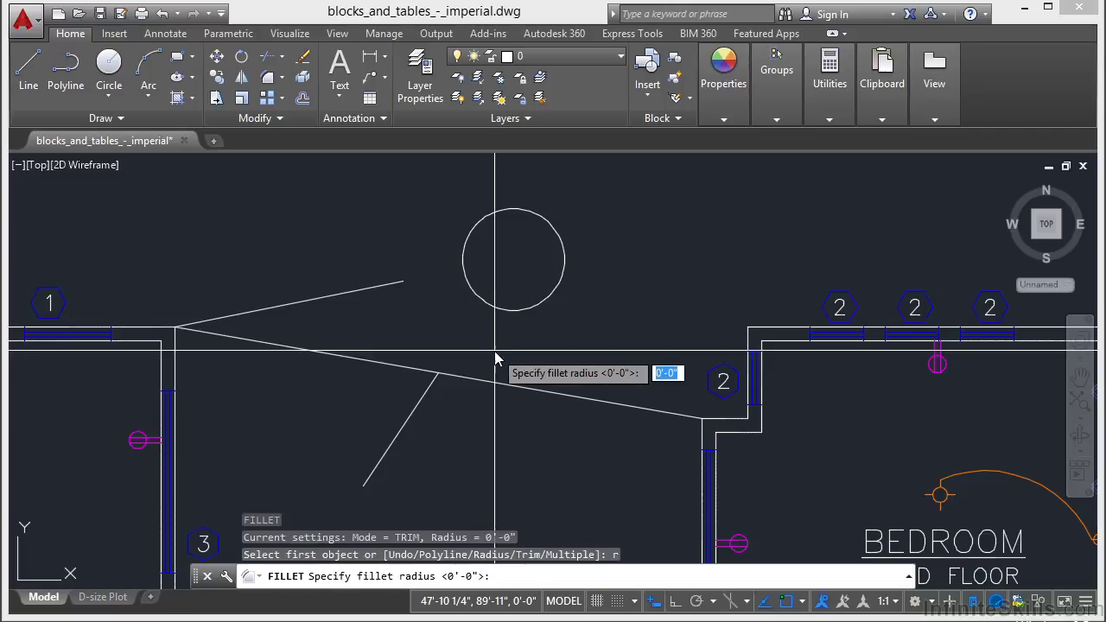
pyautogui.write('0')
pyautogui.press('Return')
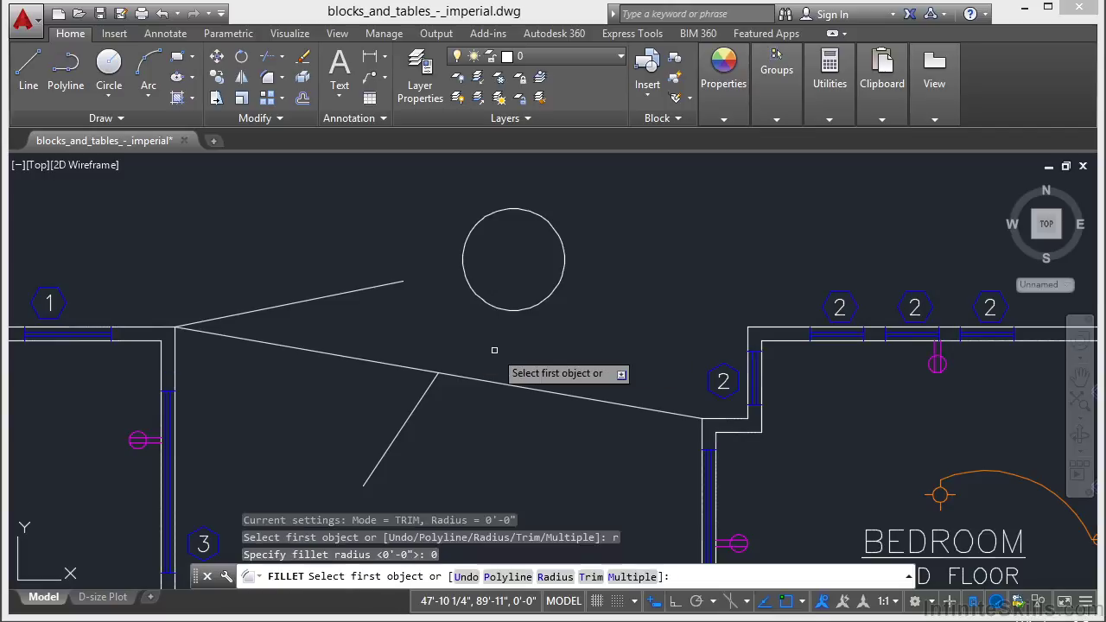
pyautogui.click(430, 385)
pyautogui.click(346, 295)
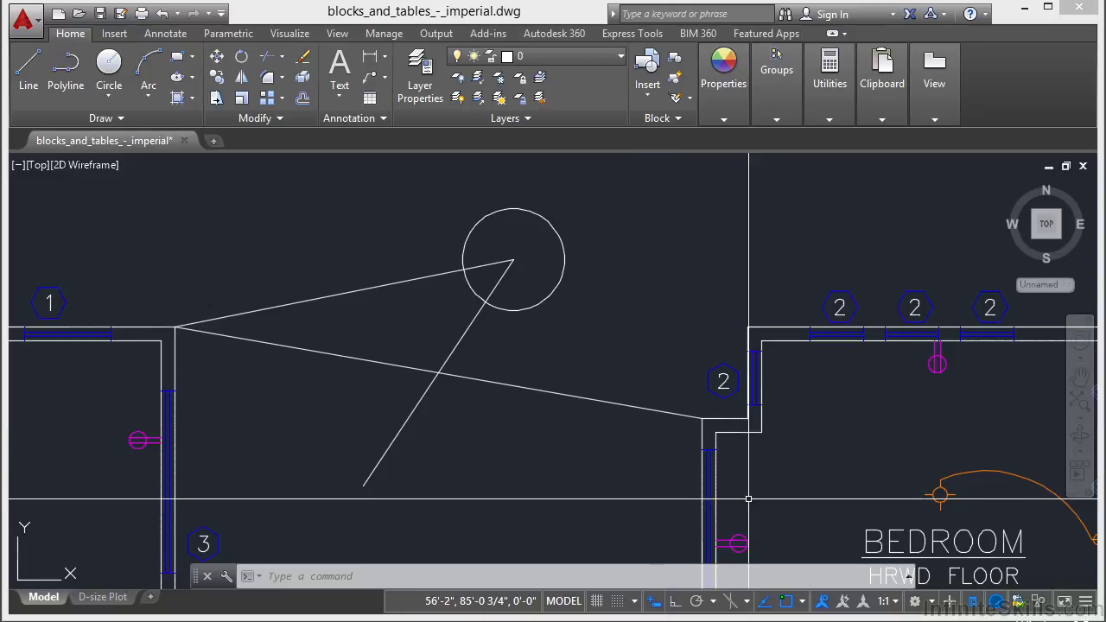
# Step: Turn on polar tracking
pyautogui.click(698, 602)
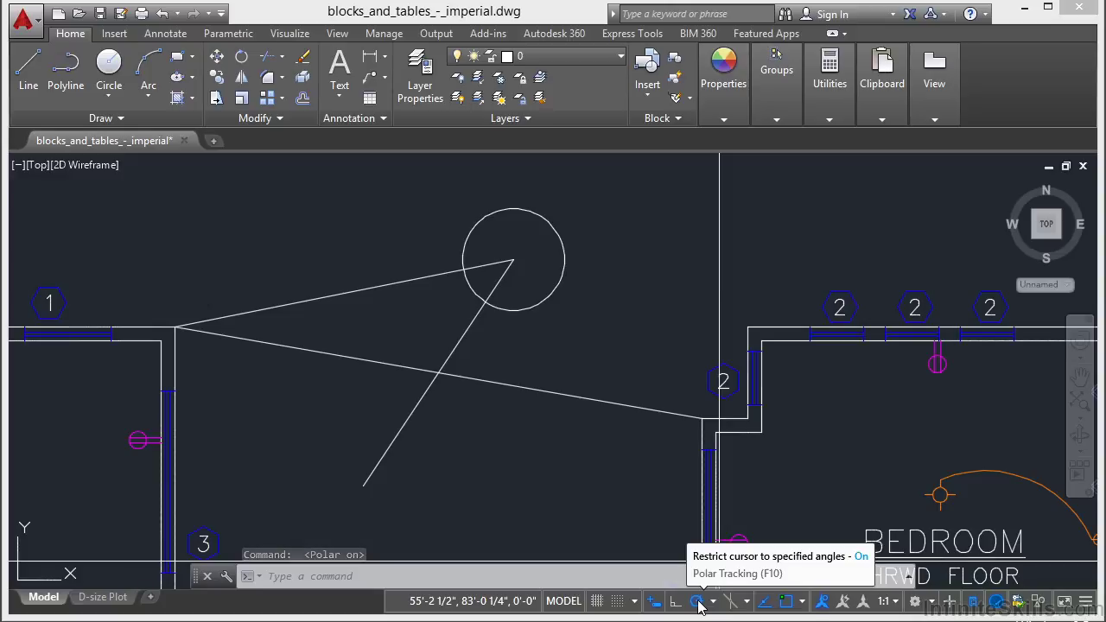
pyautogui.doubleClick(698, 602)
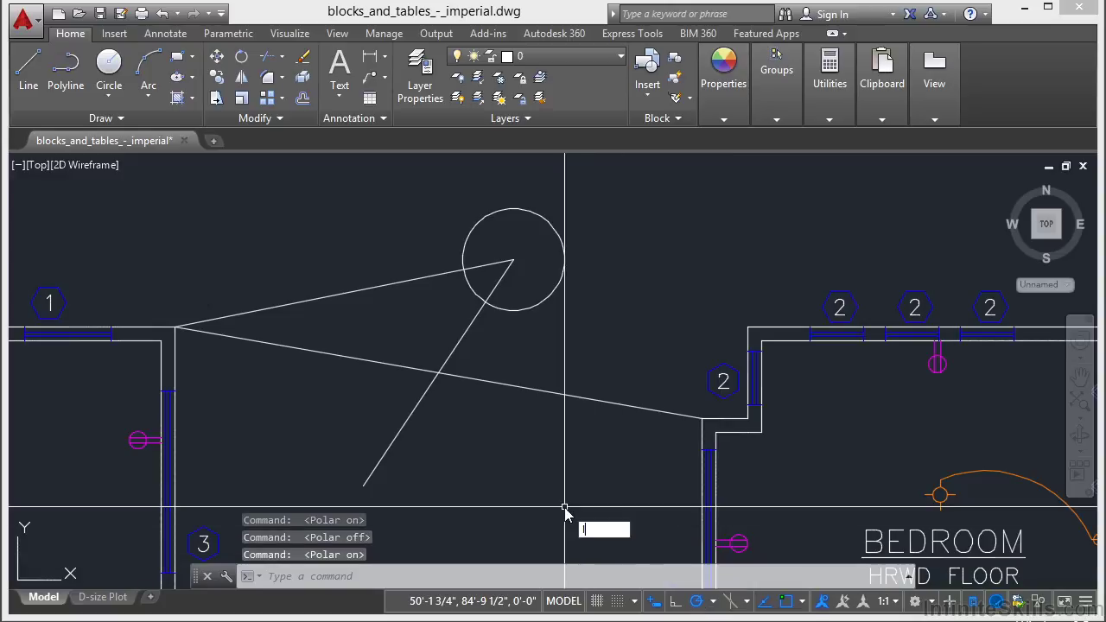
pyautogui.press('Return')
pyautogui.scroll(-3, 528, 437)
pyautogui.scroll(4, 796, 485)
pyautogui.scroll(2, 506, 357)
pyautogui.click(414, 402)
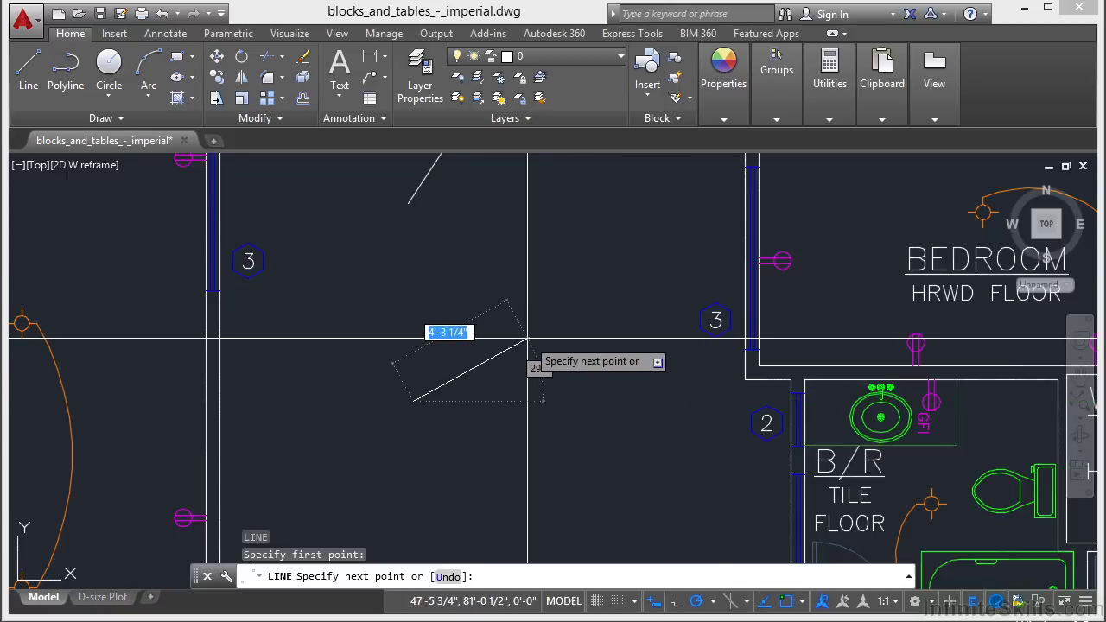
pyautogui.press('Escape')
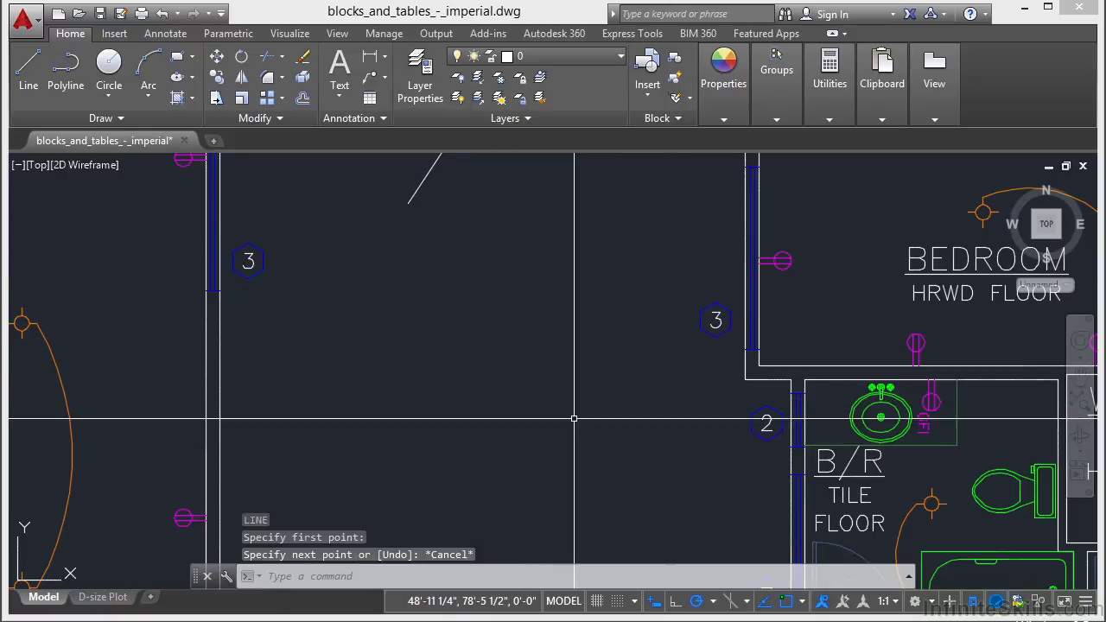
# Step: Set the polar tracking increment to the 30, 60, 90, 120 degree option
pyautogui.click(714, 605)
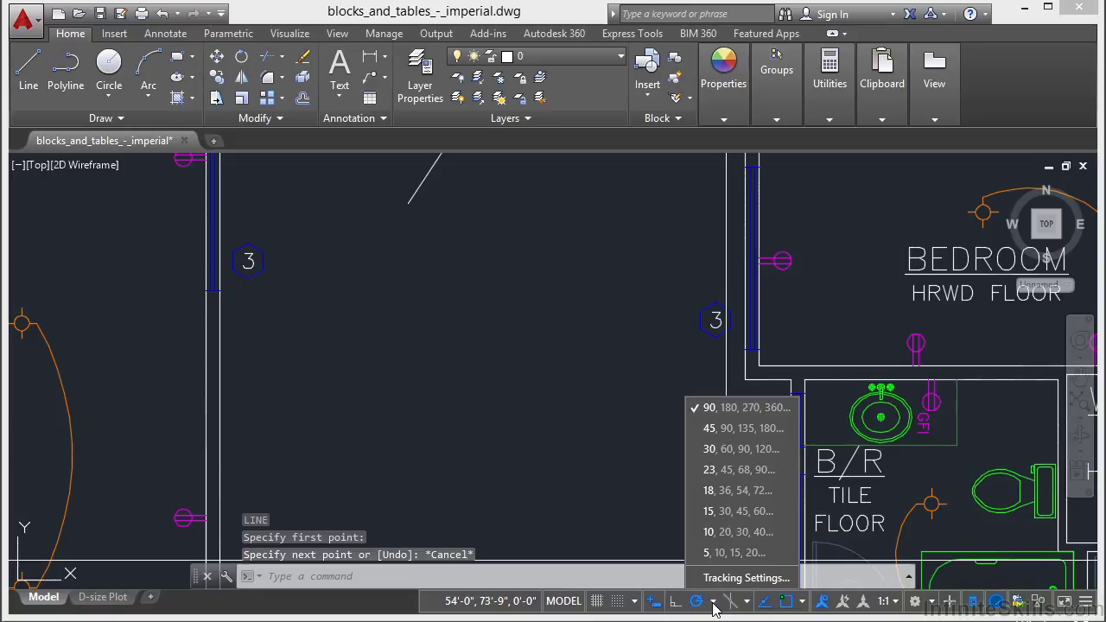
pyautogui.click(726, 429)
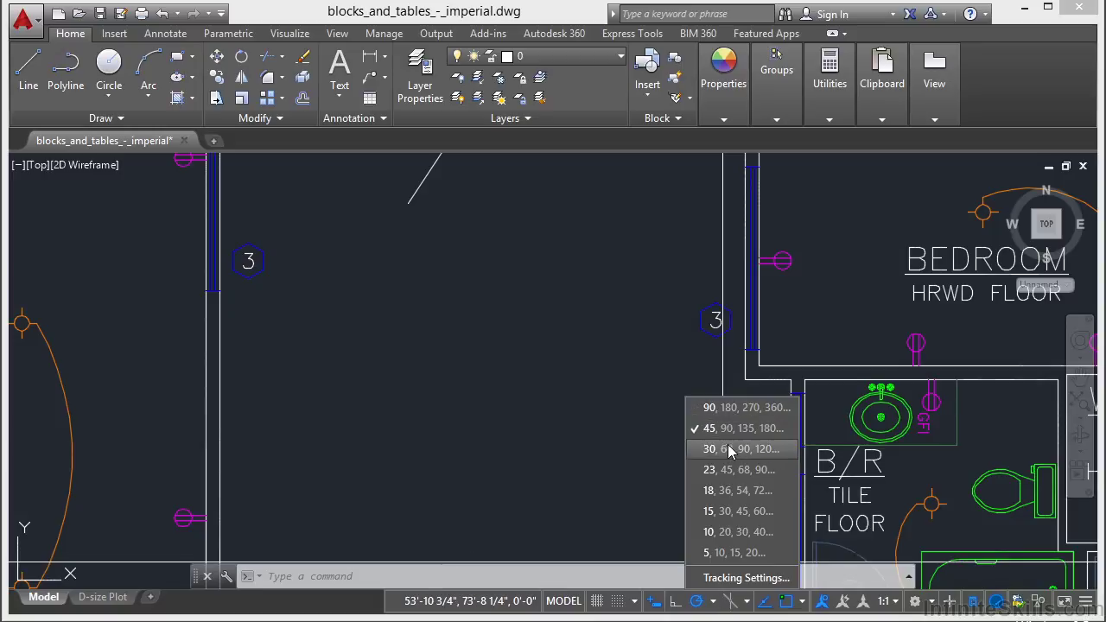
pyautogui.click(727, 450)
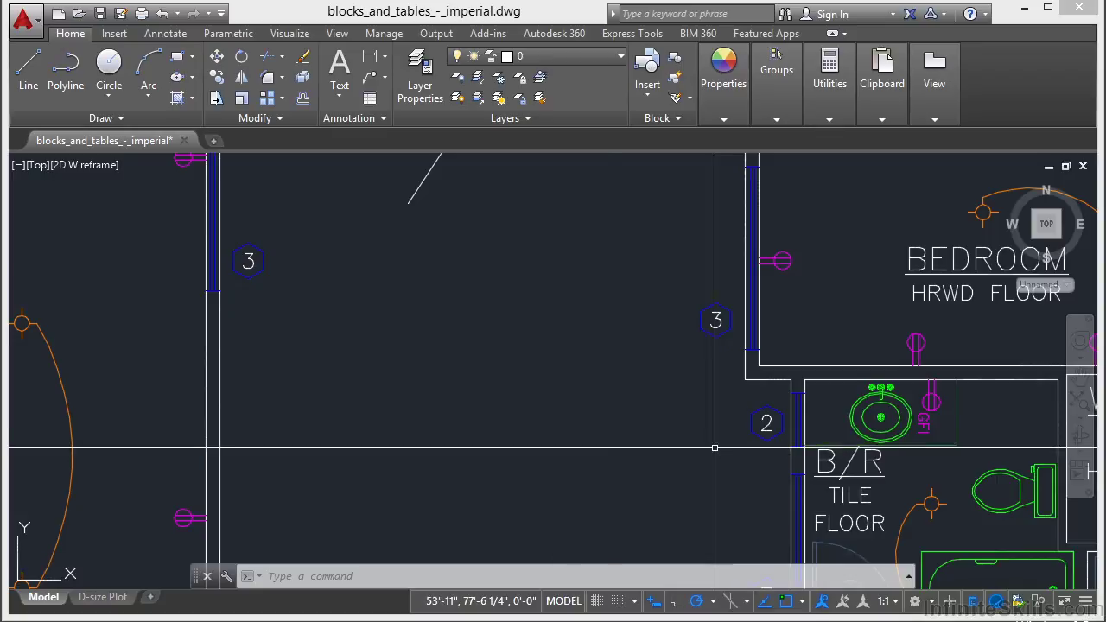
# Step: Draw three connected lines between the floor plans using polar tracking: 30° up to the right, 30° down to the right, and straight down
pyautogui.write('l')
pyautogui.press('Return')
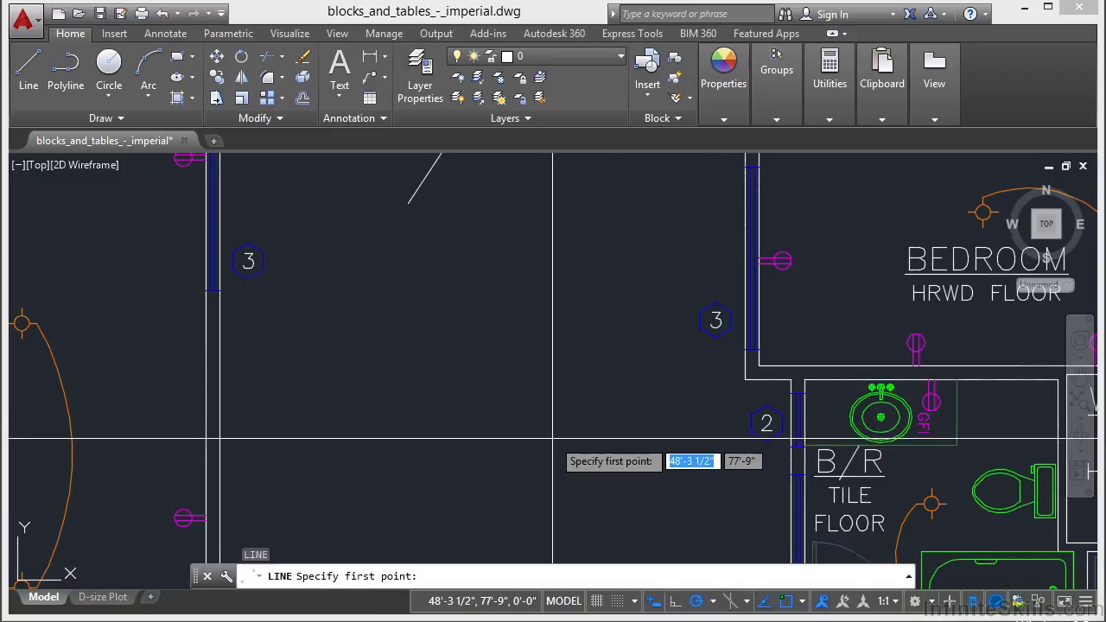
pyautogui.click(366, 440)
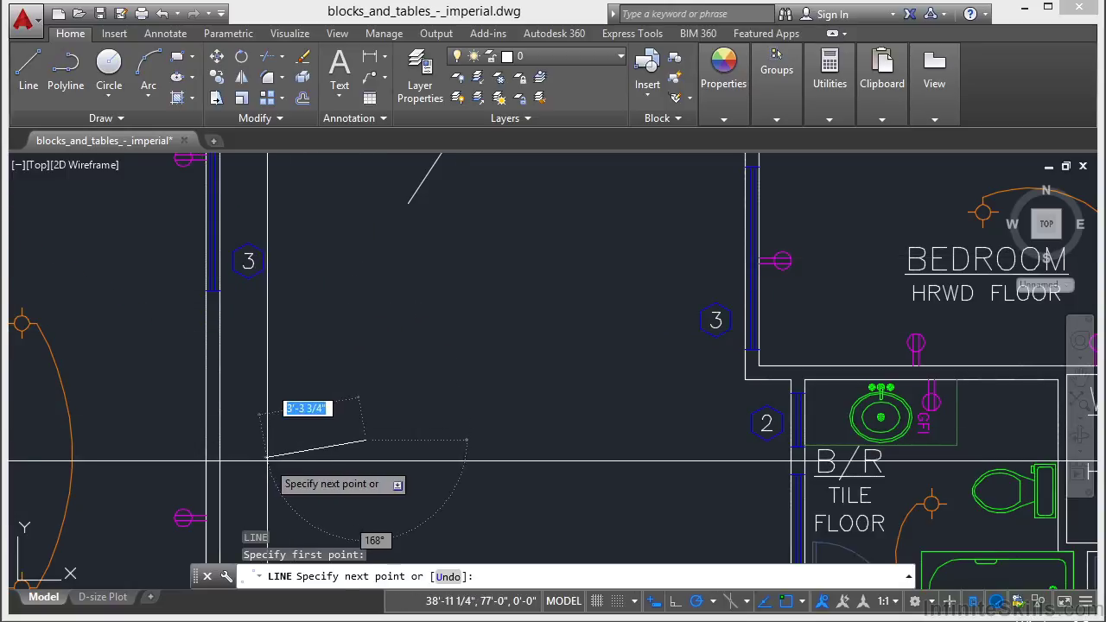
pyautogui.click(523, 351)
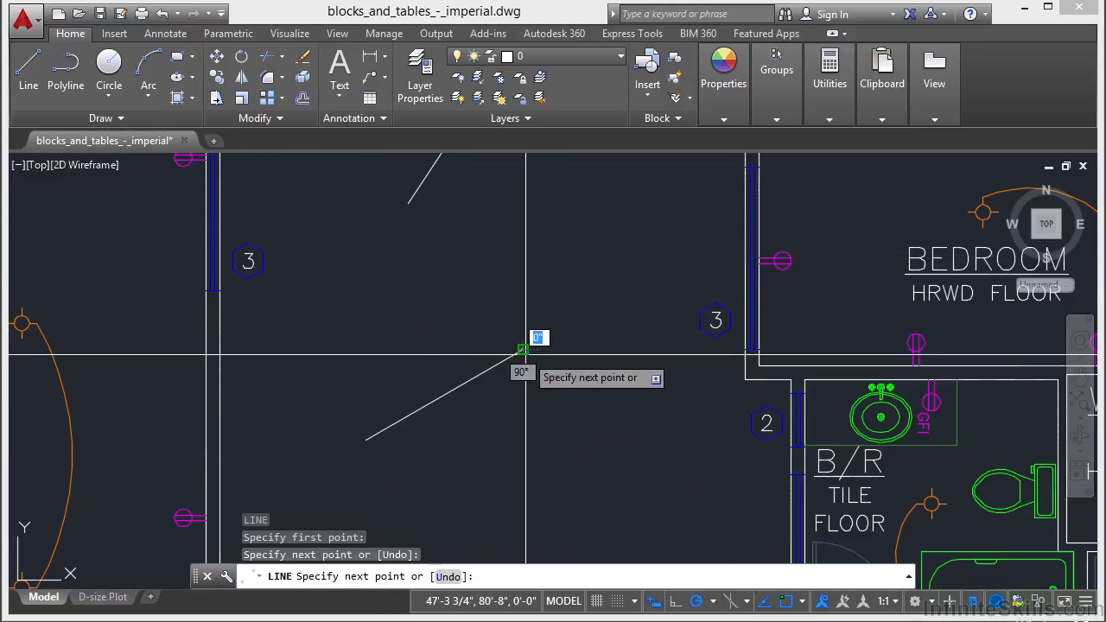
pyautogui.click(611, 401)
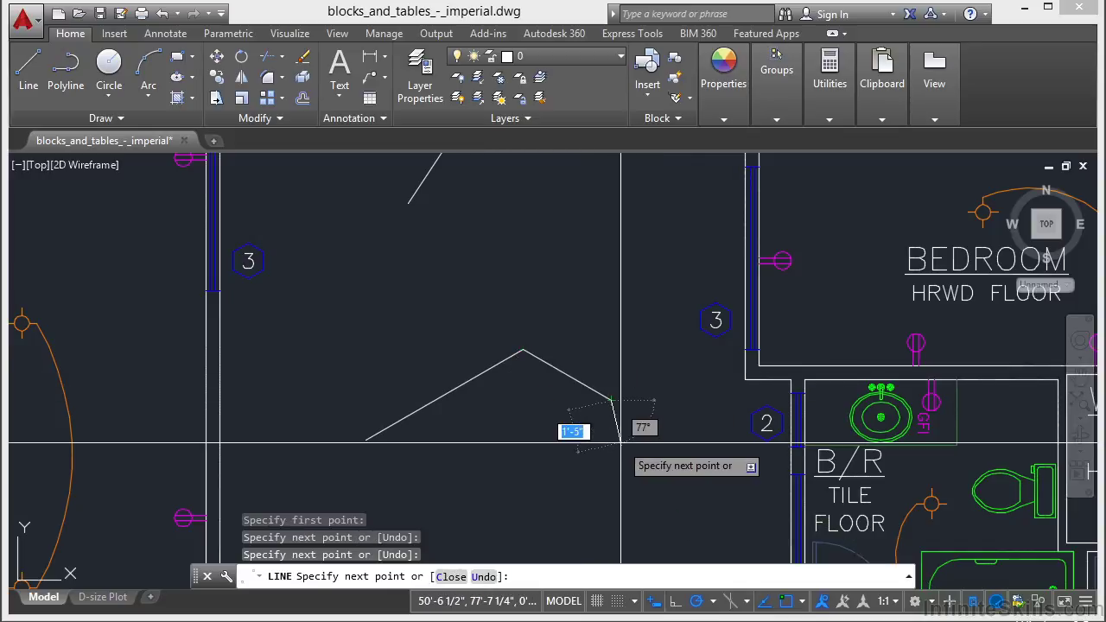
pyautogui.click(612, 451)
pyautogui.press('Escape')
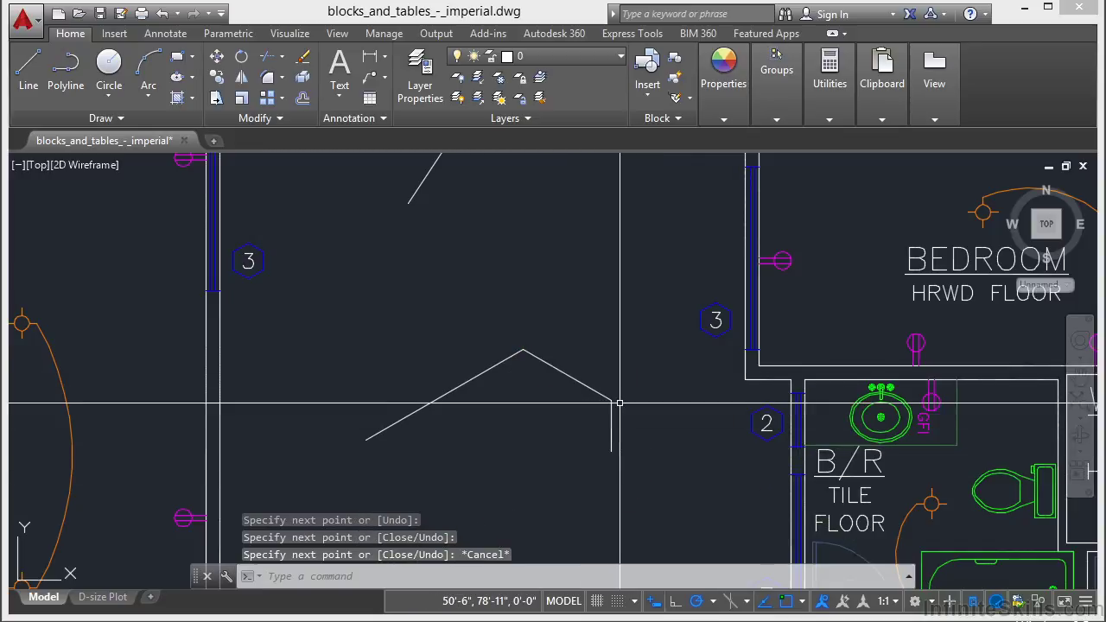
# Step: Erase the three connected lines between the floor plans
pyautogui.click(623, 310)
pyautogui.click(519, 420)
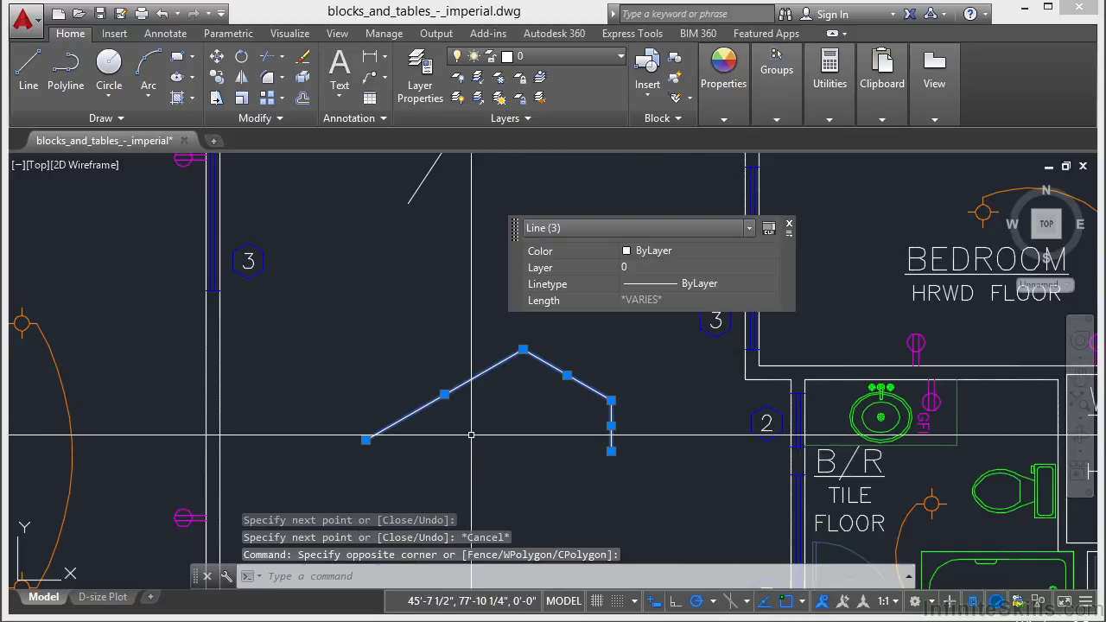
pyautogui.press('Delete')
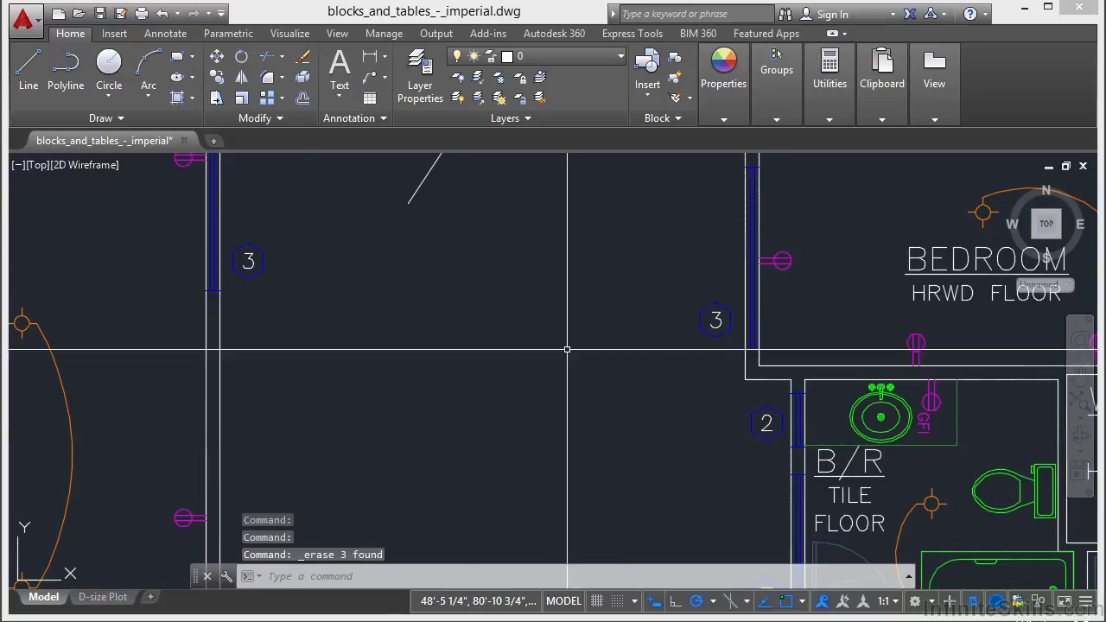
# Step: Open the polar tracking settings and set the increment angle to 5
pyautogui.click(713, 601)
pyautogui.click(727, 581)
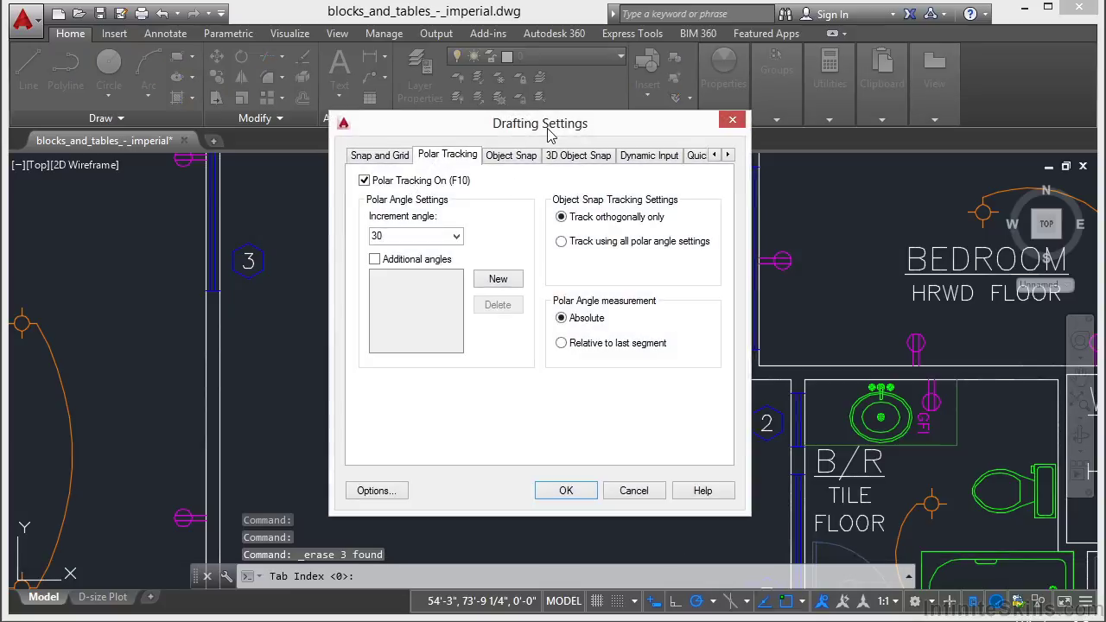
pyautogui.click(456, 236)
pyautogui.click(457, 237)
pyautogui.click(456, 236)
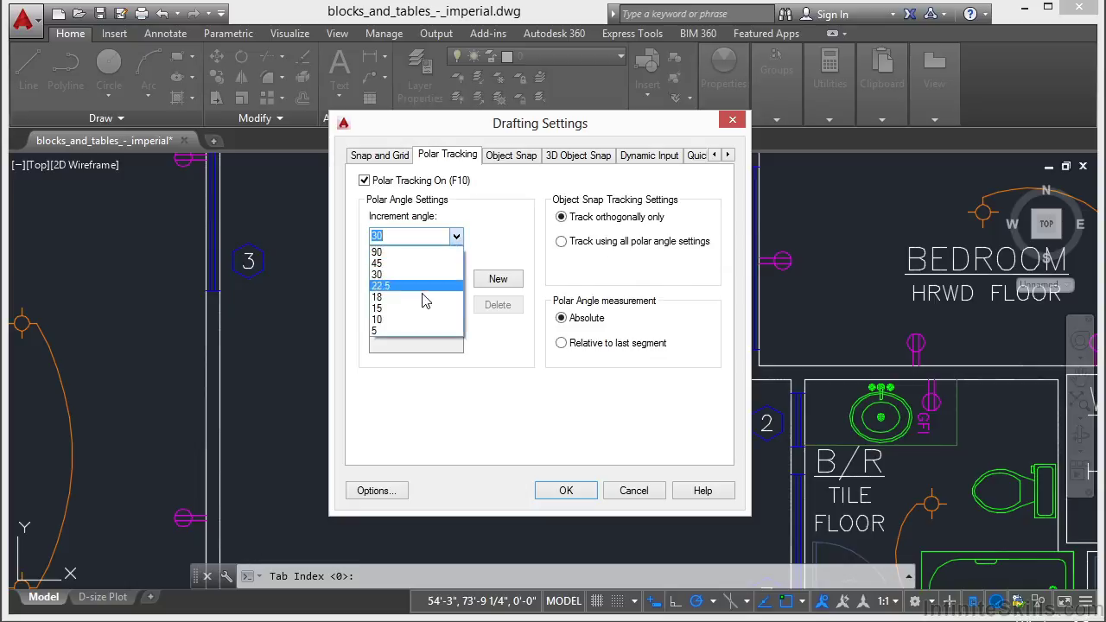
pyautogui.click(411, 332)
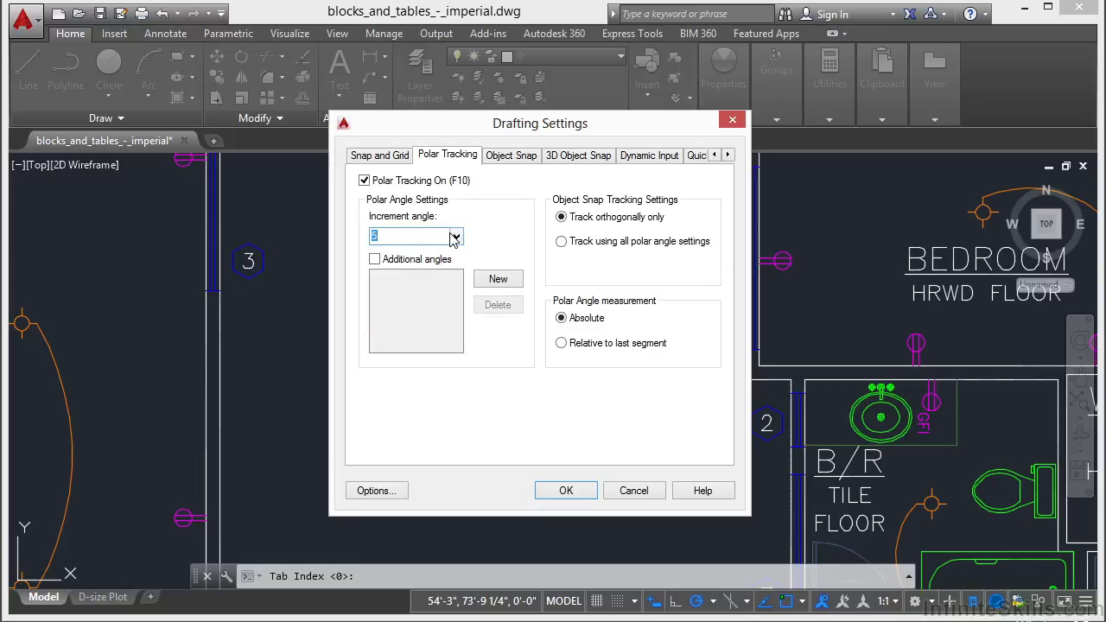
# Step: Enable additional polar angles with a new 23° angle, set the increment angle to 90, and apply the drafting settings
pyautogui.click(375, 260)
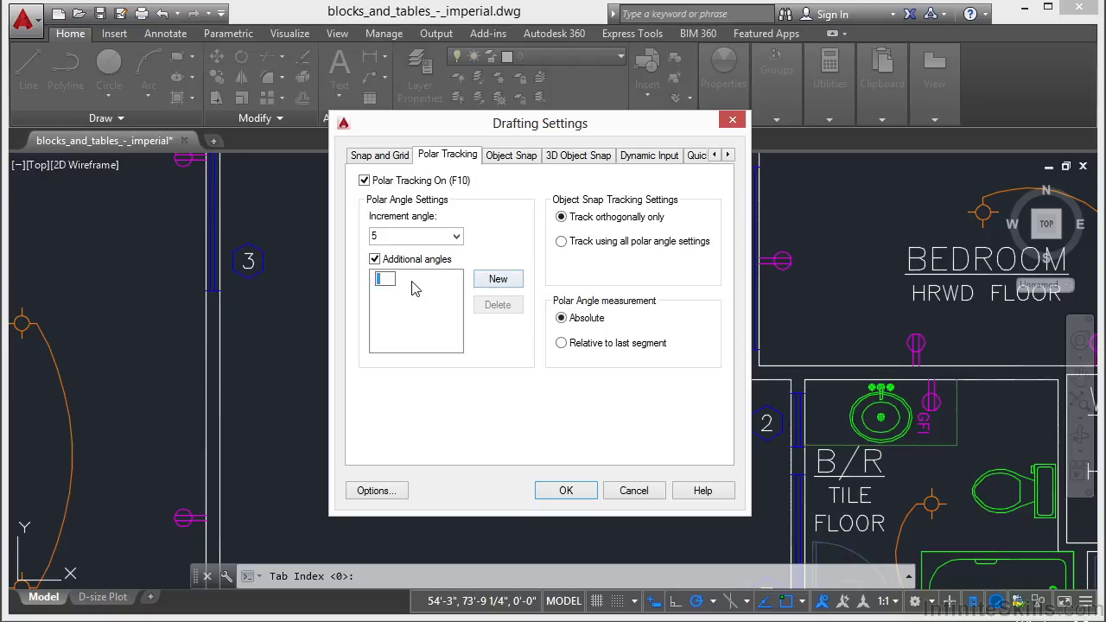
pyautogui.write('23')
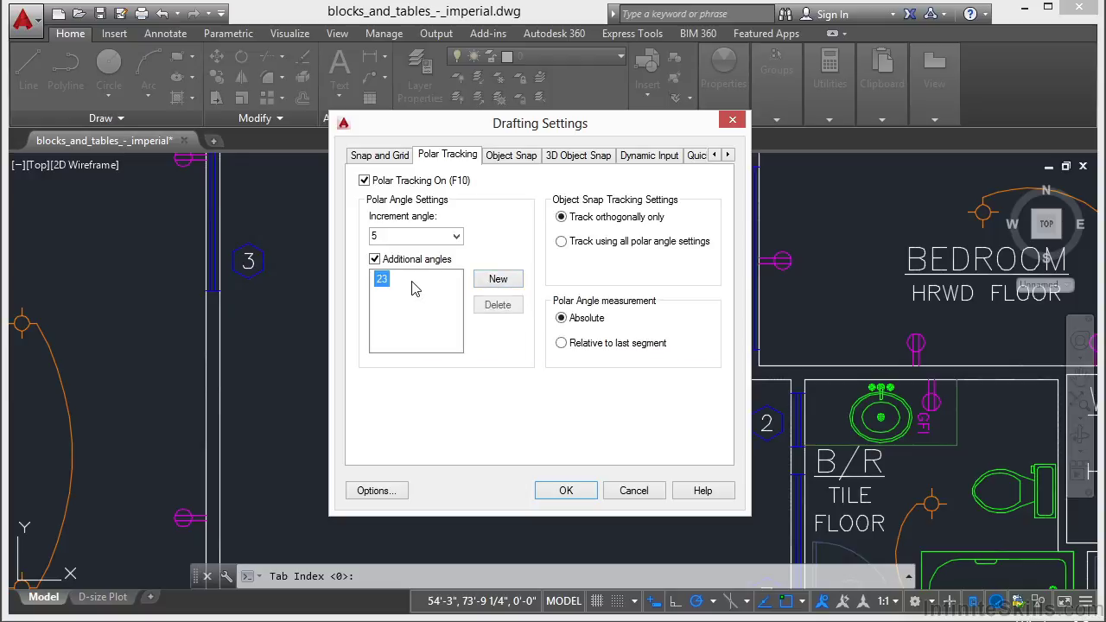
pyautogui.click(456, 236)
pyautogui.click(432, 252)
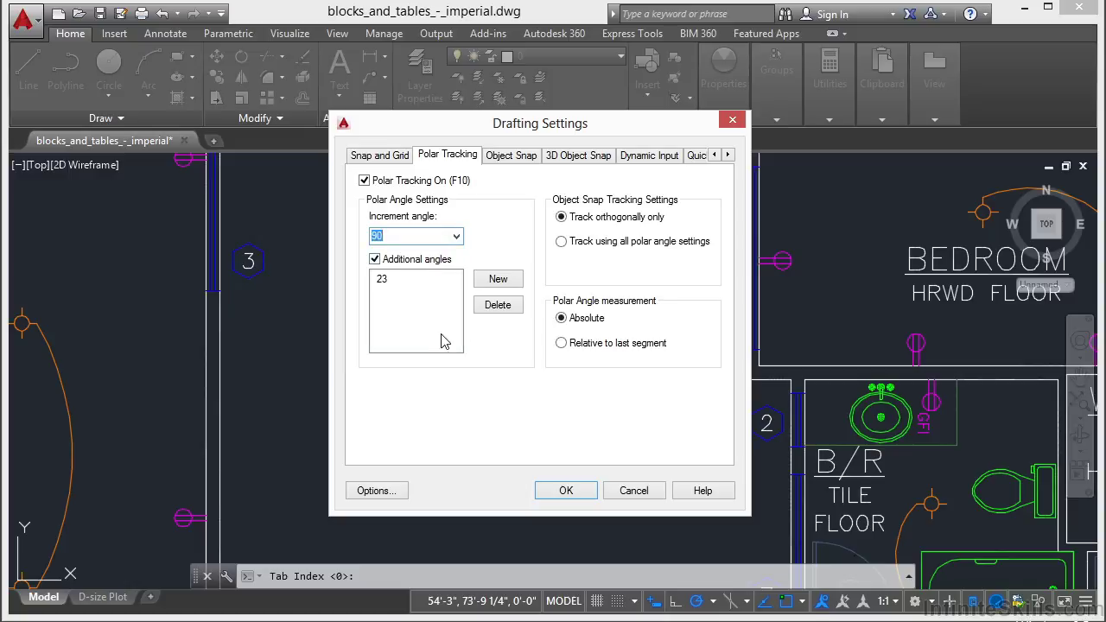
pyautogui.click(565, 490)
pyautogui.write('l')
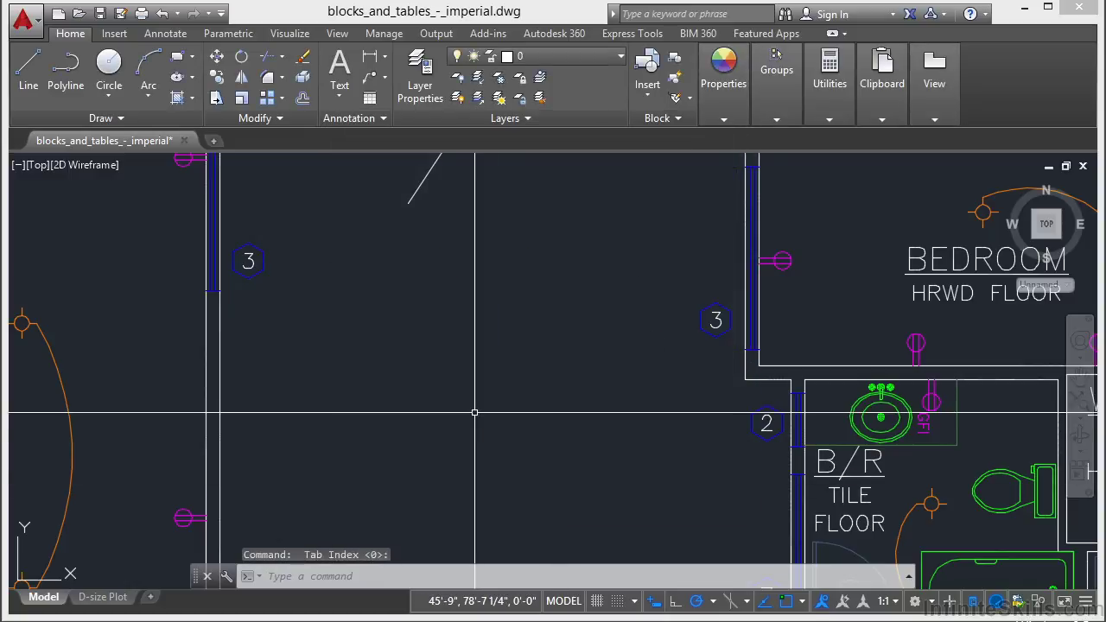
pyautogui.press('Return')
pyautogui.click(342, 419)
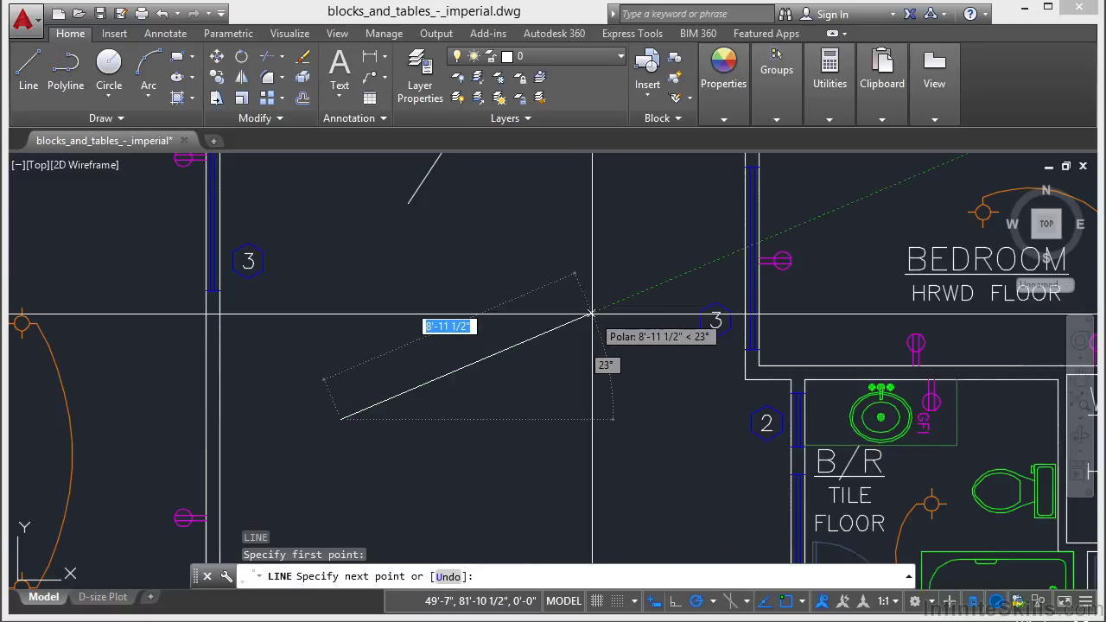
pyautogui.press('Escape')
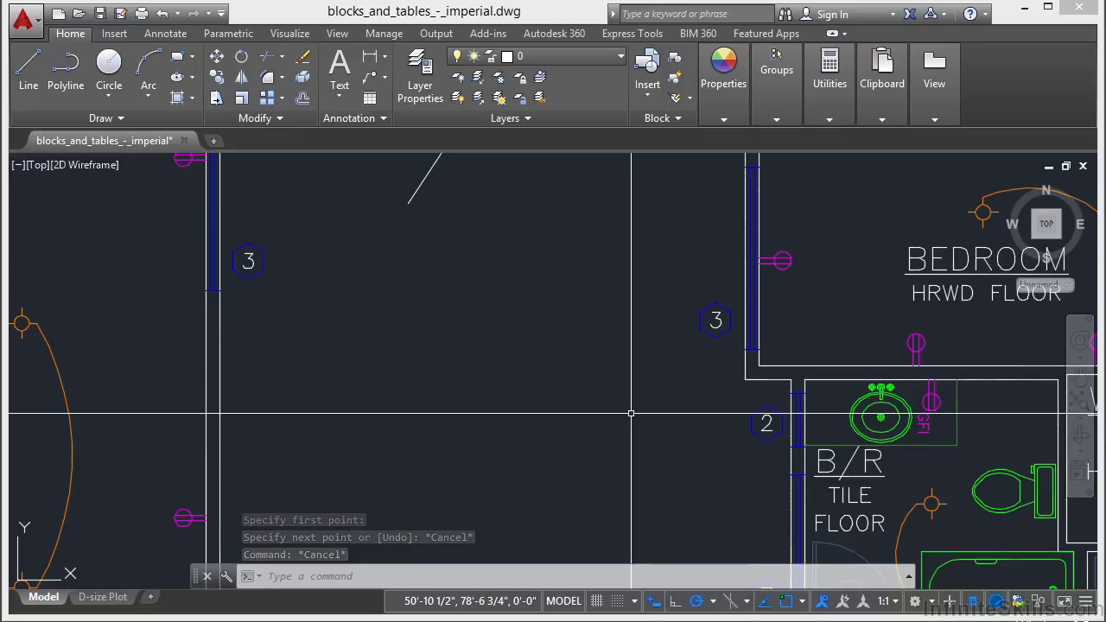
pyautogui.scroll(-2, 615, 376)
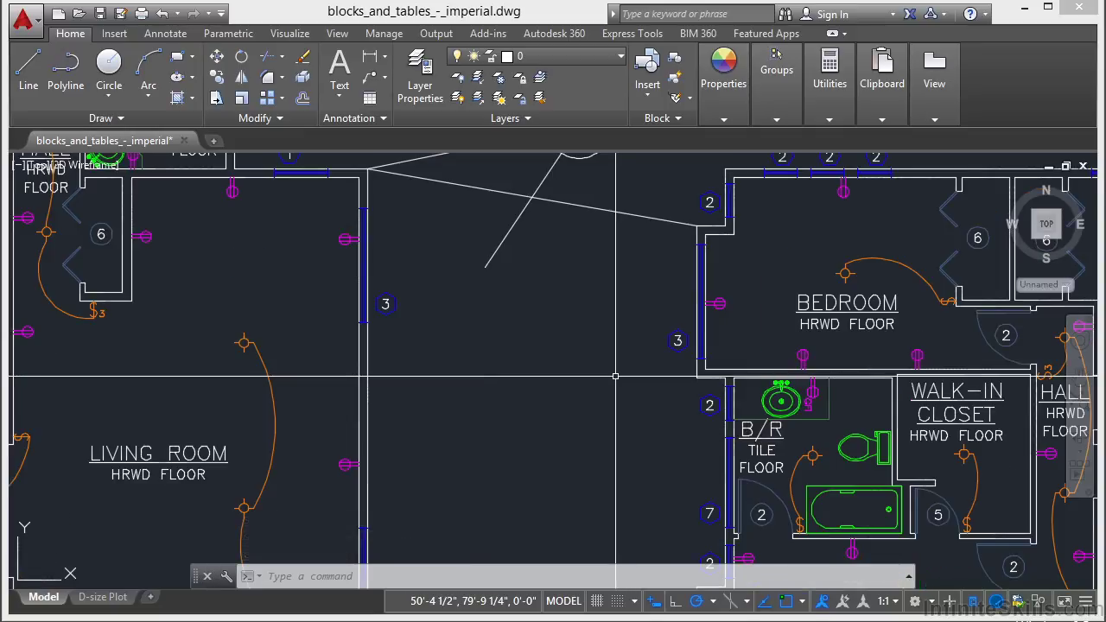